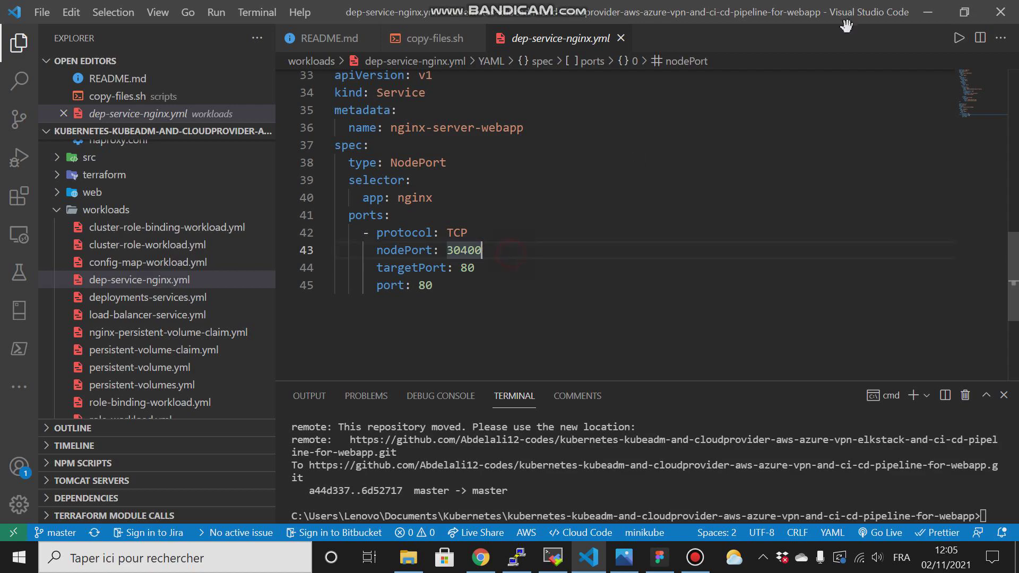
- Switch to the browser and open the EC2 instances page in a separate tab, dismissing the welcome message
left_click(916, 11)
left_click(914, 9)
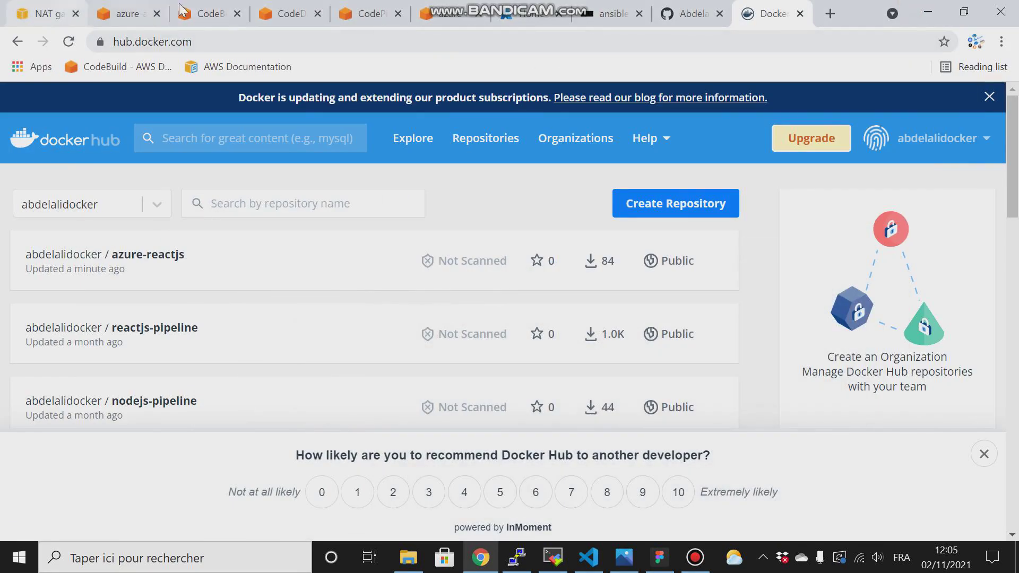
left_click(30, 14)
left_click(109, 99)
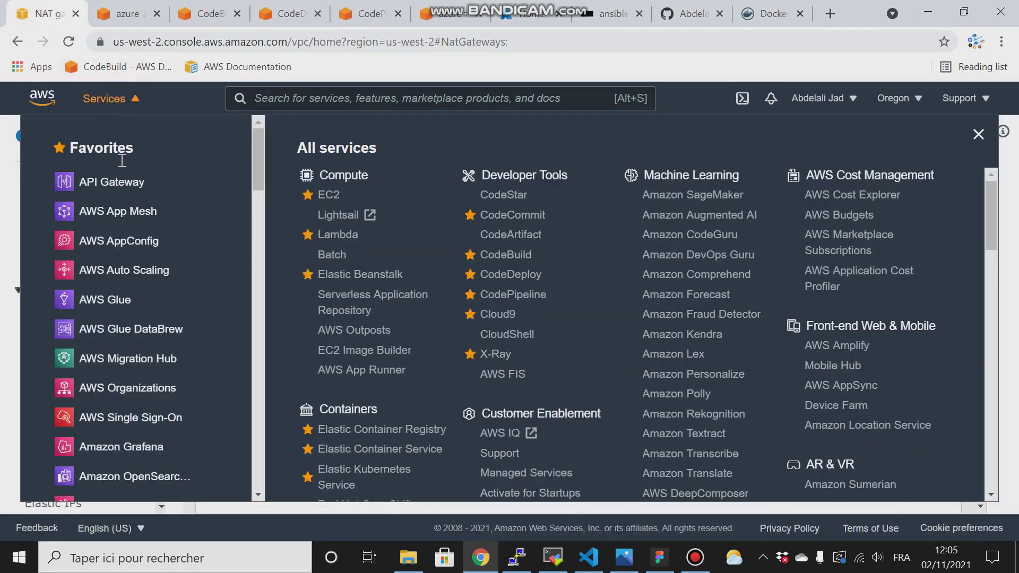
left_click_drag(255, 160, 253, 322)
right_click(96, 181)
left_click(147, 190)
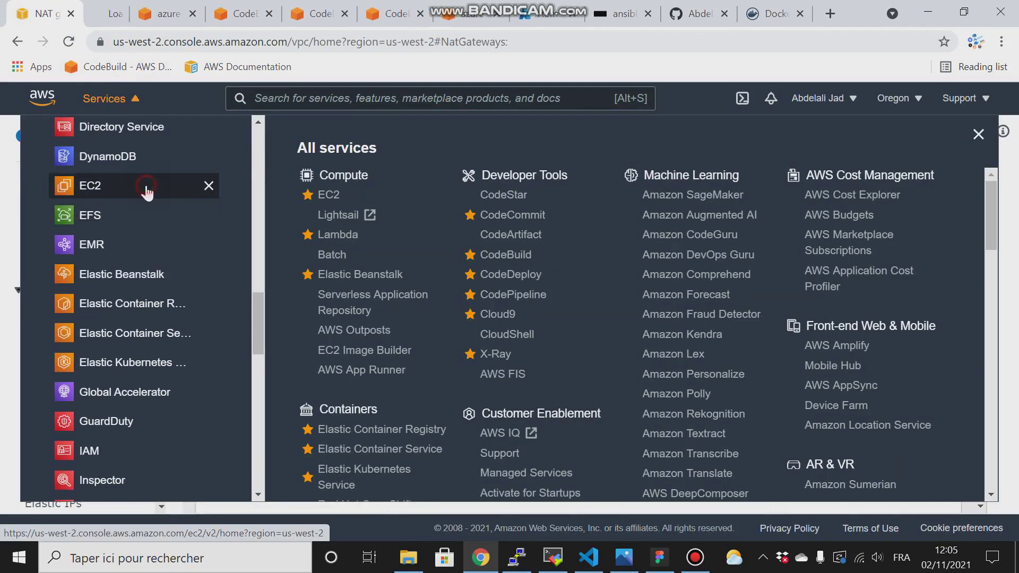
left_click(111, 12)
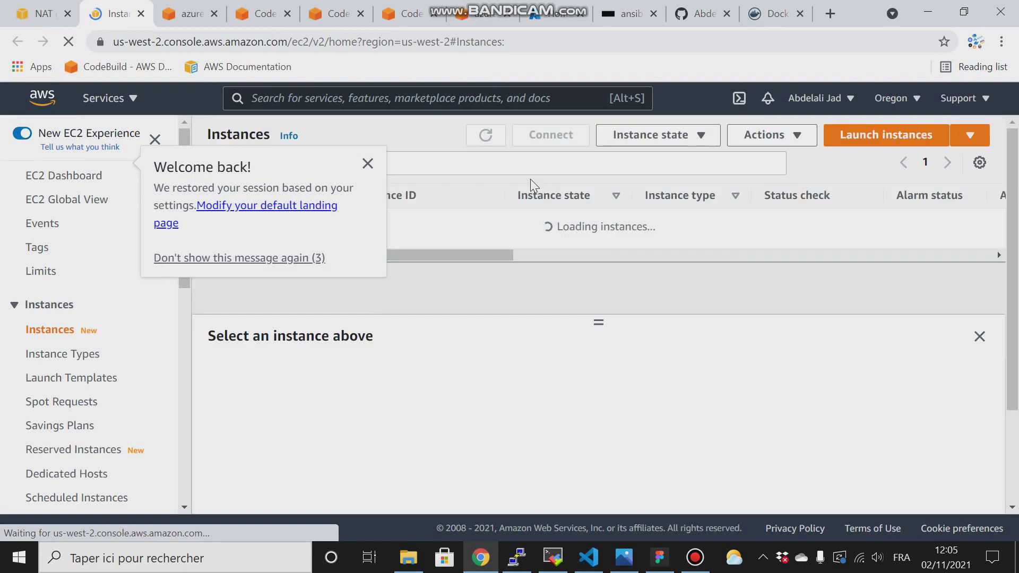
left_click(370, 164)
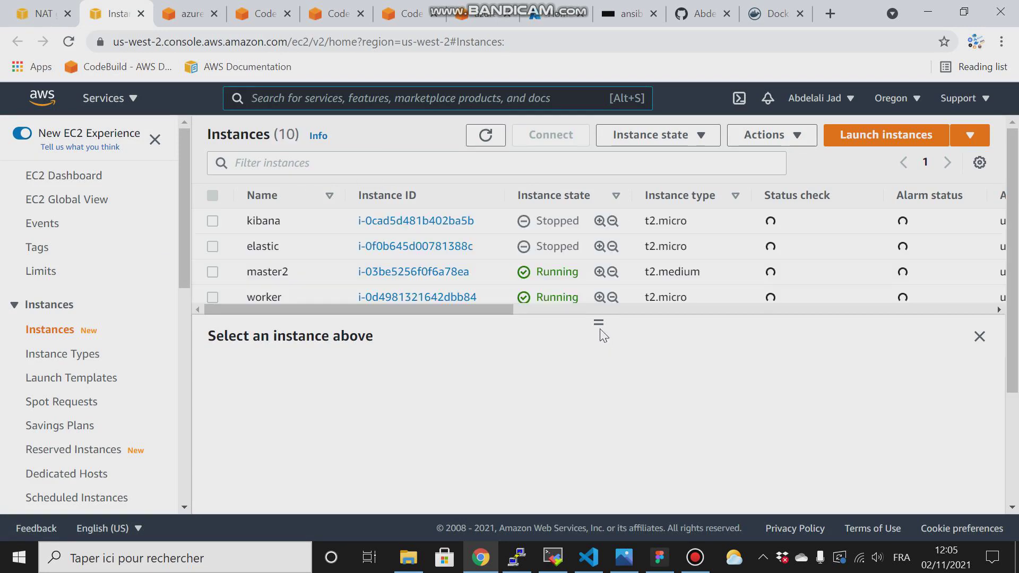
- Enlarge the instances list and open the details of the worker instance
left_click_drag(598, 322, 603, 392)
left_click_drag(1015, 200, 1005, 356)
scroll(1018, 334, "up", 1)
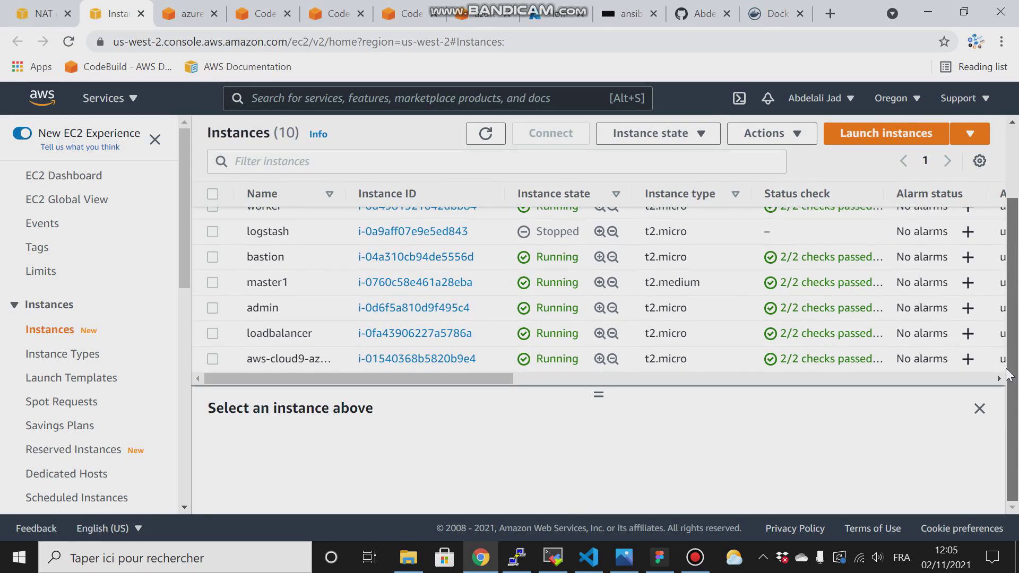
left_click_drag(1006, 361, 997, 302)
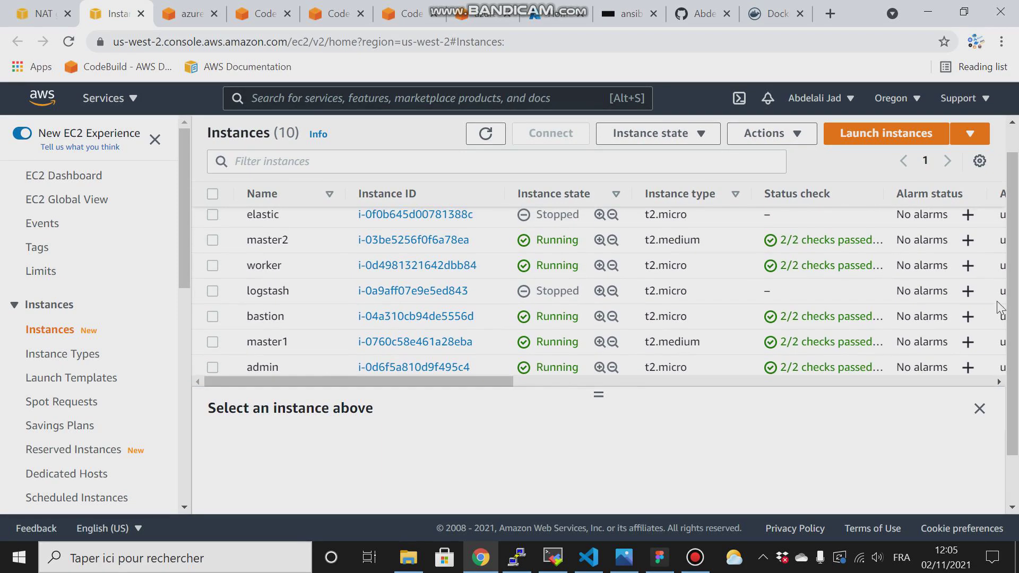
left_click(424, 268)
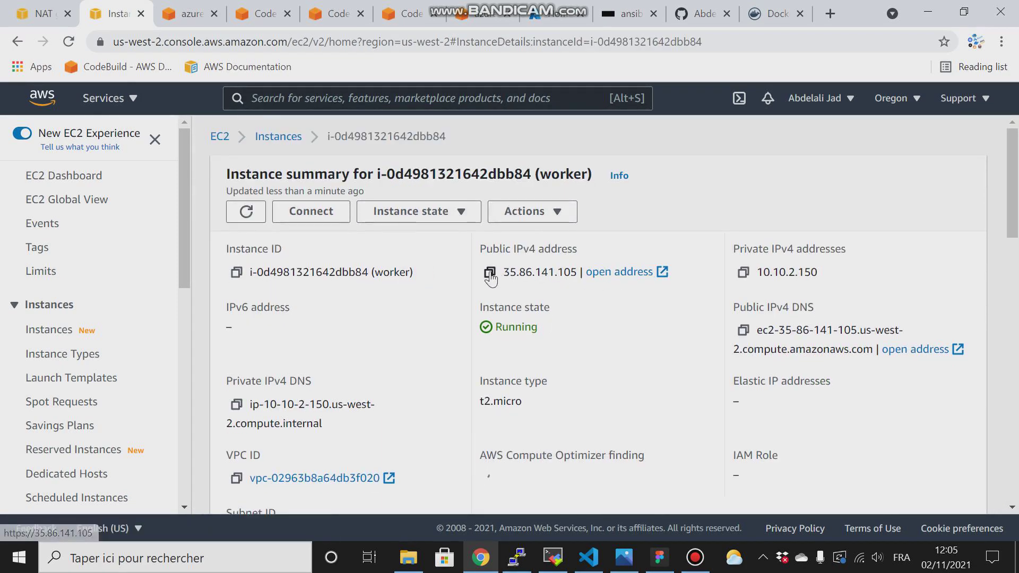
- Copy the worker's public IPv4 address and open it on port 30400 in a new browser tab
left_click(489, 272)
left_click(831, 14)
key("ctrl+v")
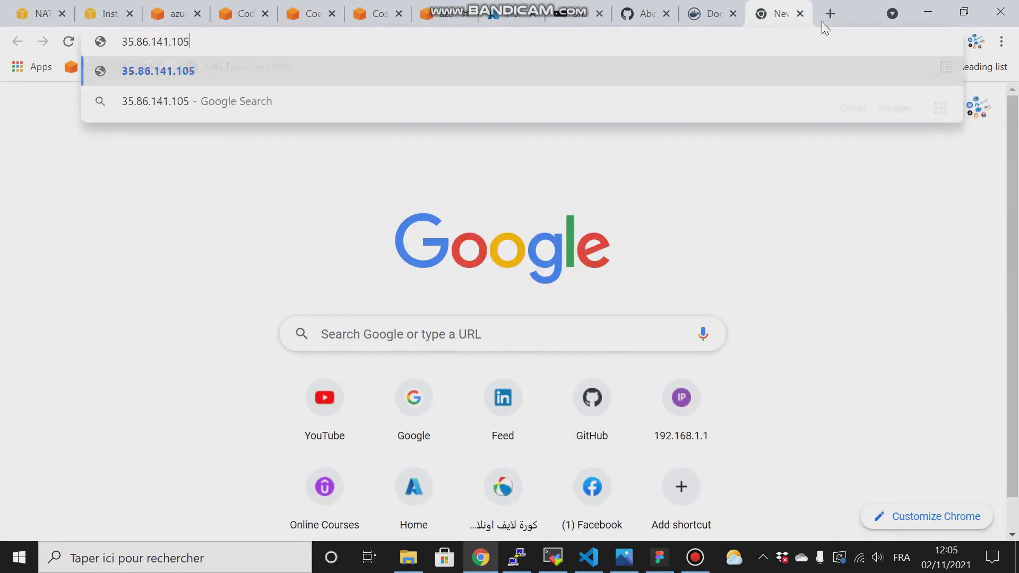
type(":43")
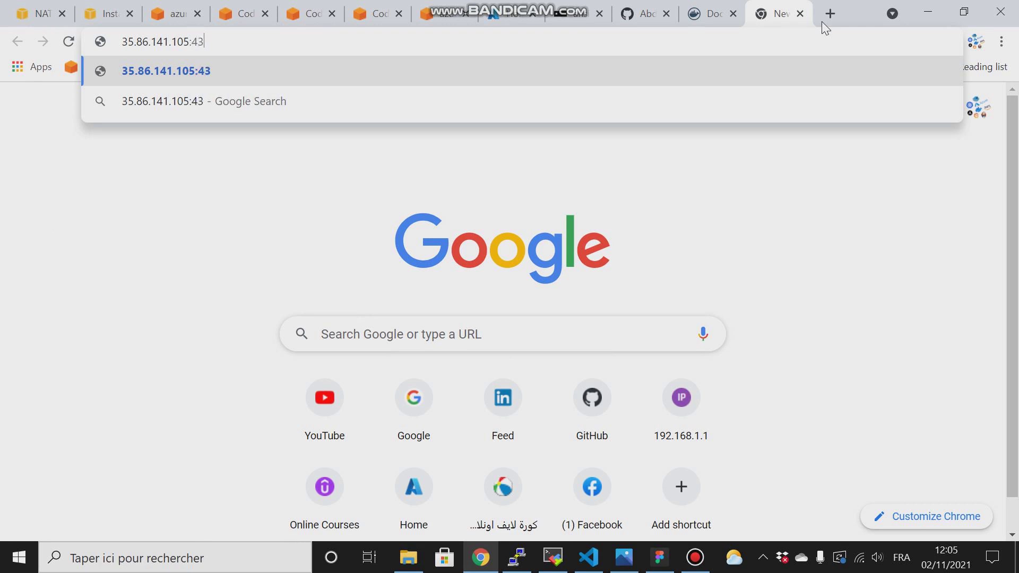
key("BackSpace")
type("0")
type("400")
key("Return")
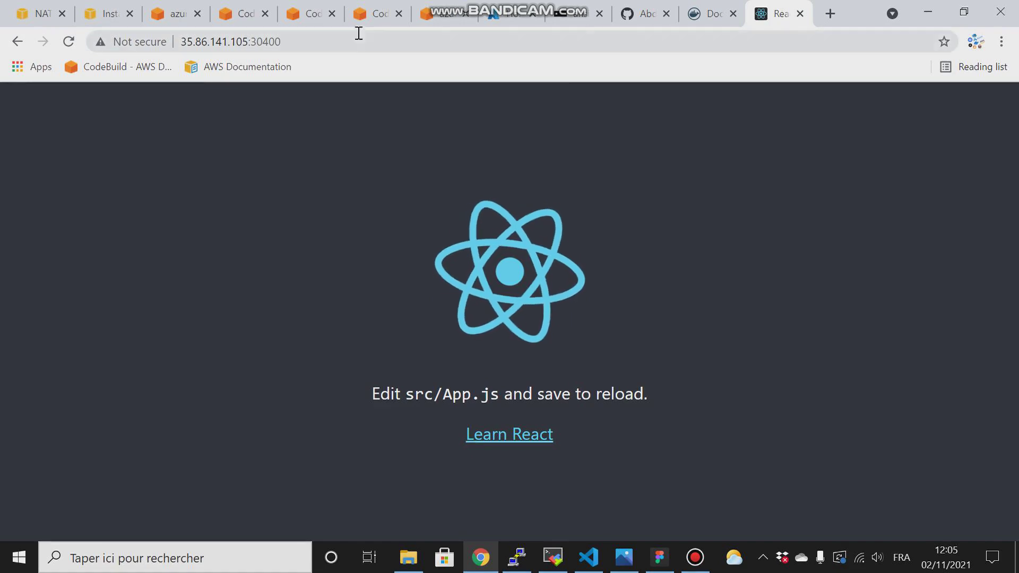
- Start creating a new pipeline in CodePipeline
left_click(374, 16)
left_click(805, 224)
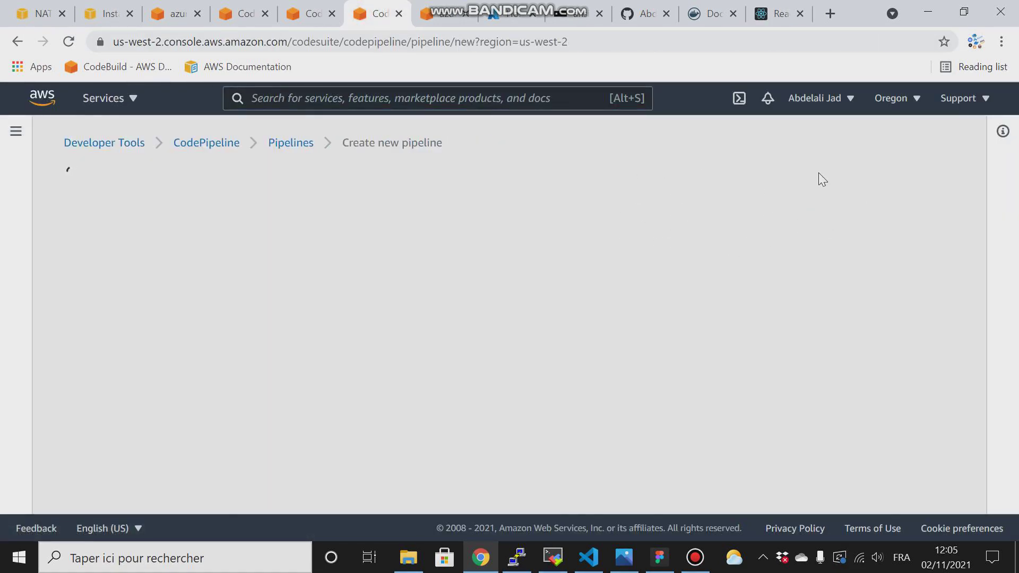
- Review the deployed React page, the Docker Hub and GitHub repositories, and the aws-zure.png architecture diagram
left_click(778, 16)
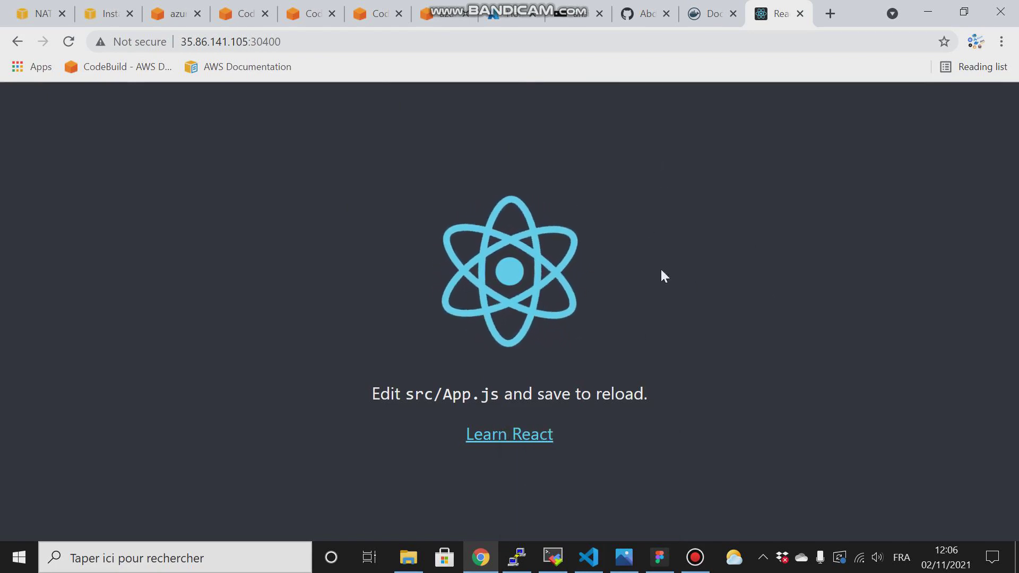
left_click(696, 14)
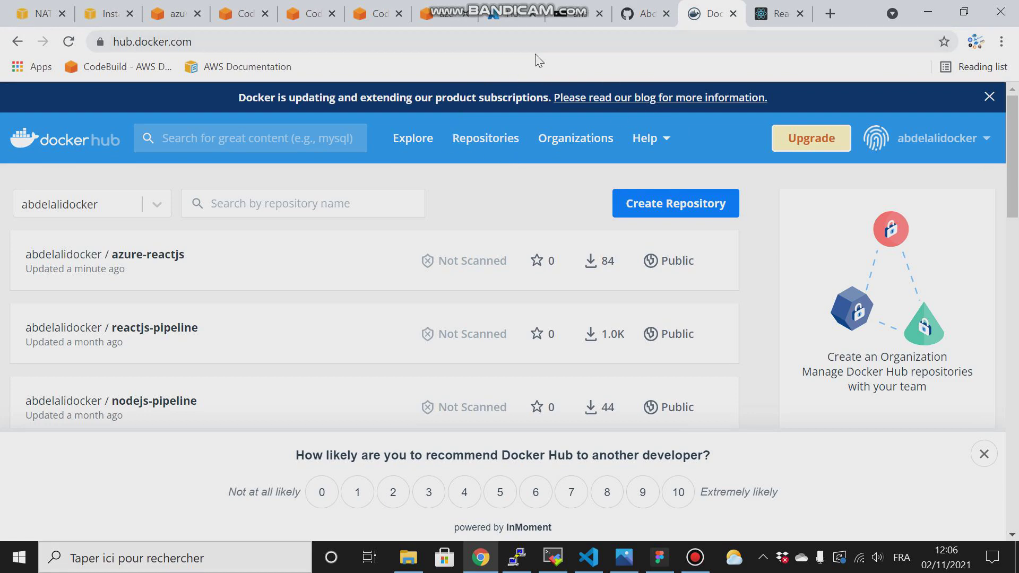
left_click(639, 16)
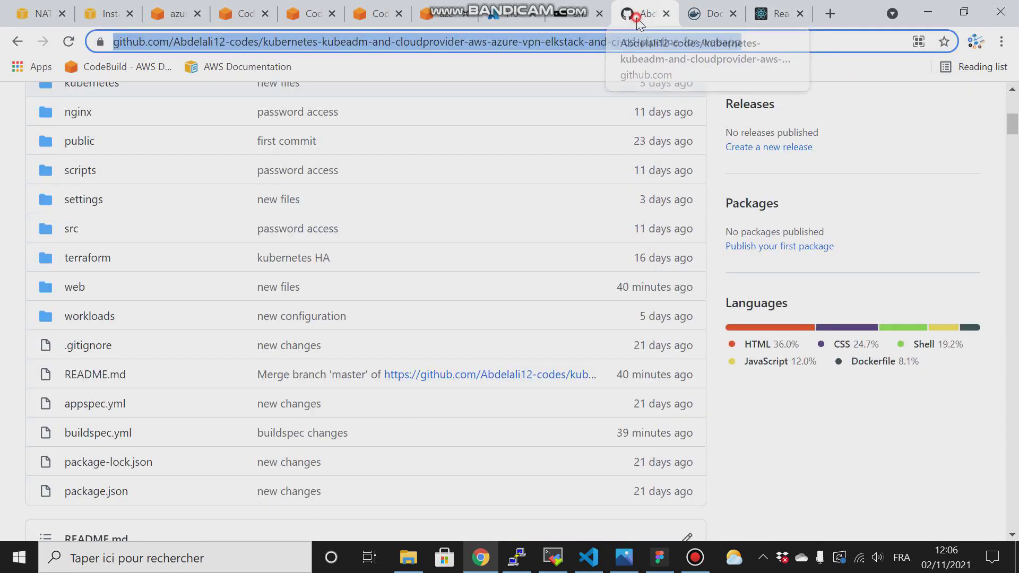
left_click(712, 17)
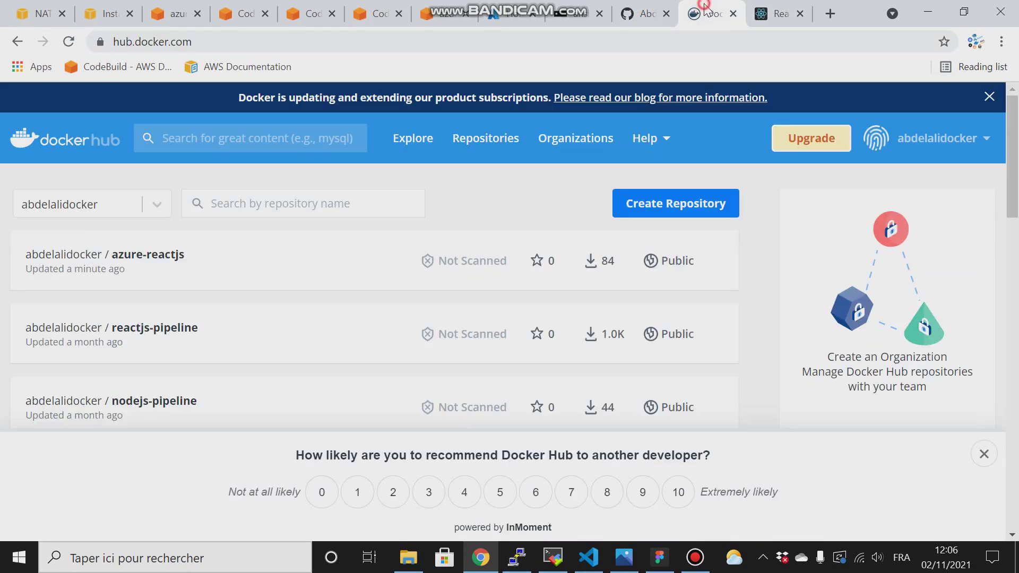
left_click(778, 12)
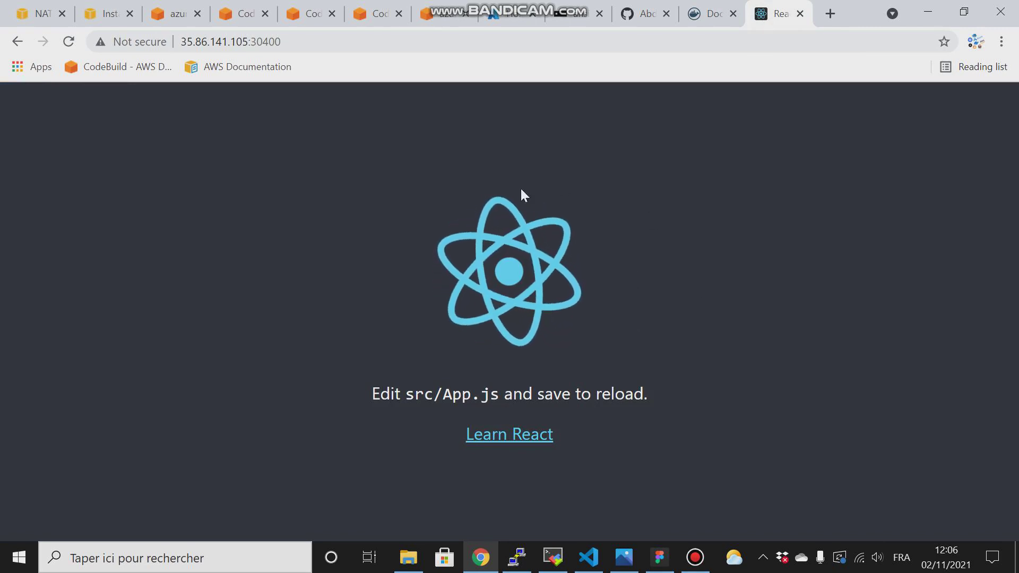
left_click(617, 560)
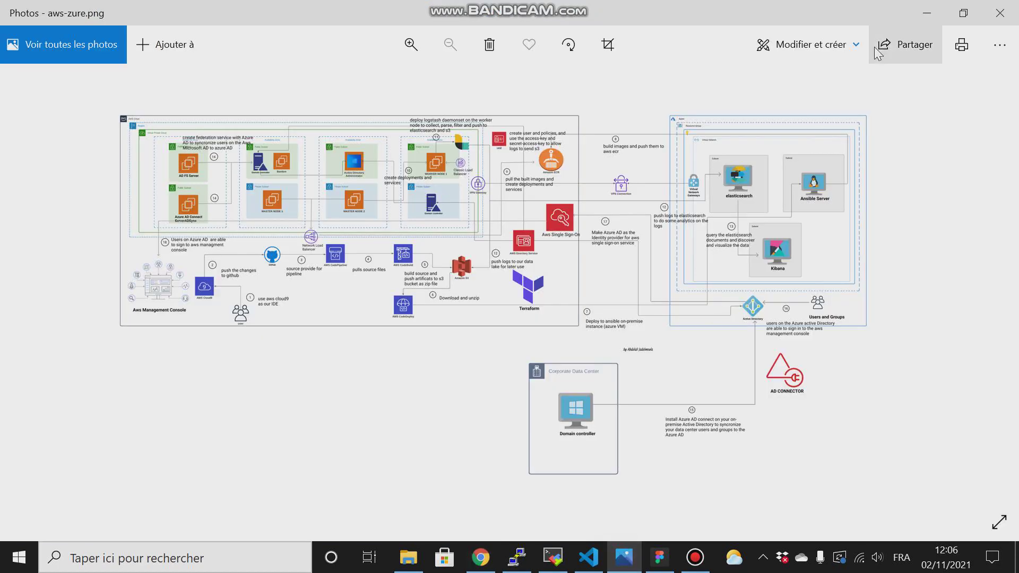
left_click(932, 8)
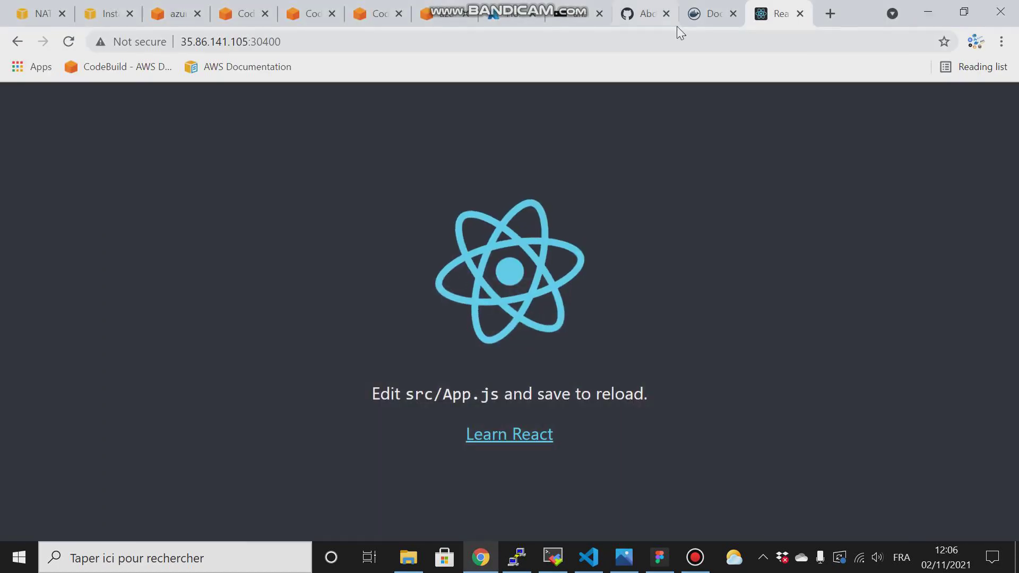
left_click(695, 558)
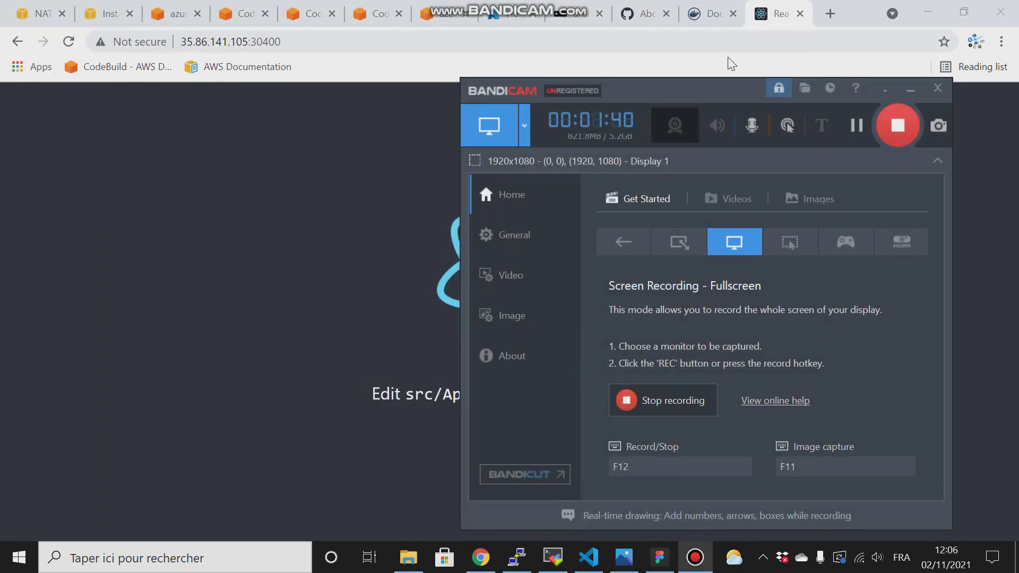
left_click(375, 165)
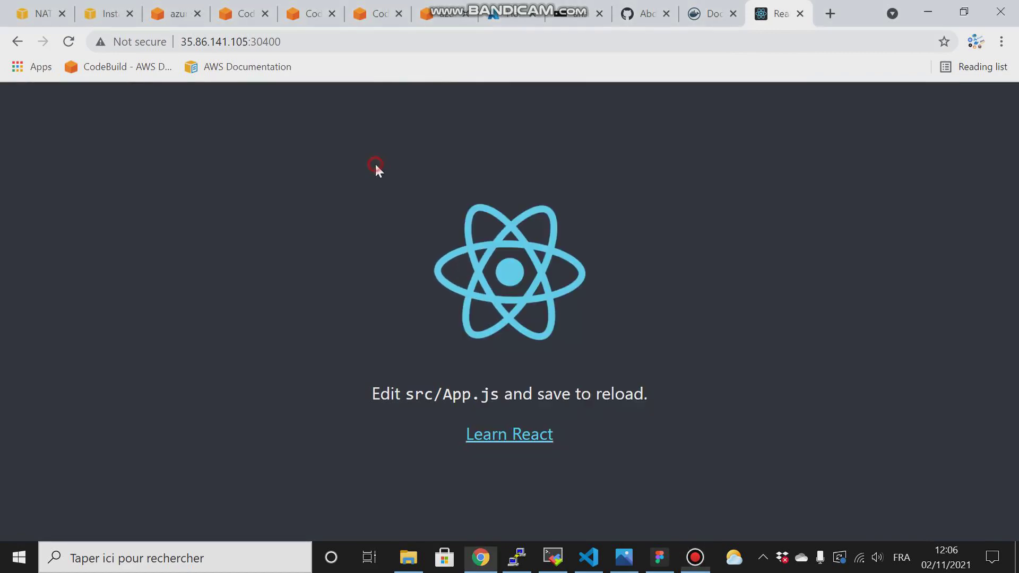
- Name the new pipeline codepipeline in the pipeline settings
left_click(355, 6)
left_click(353, 313)
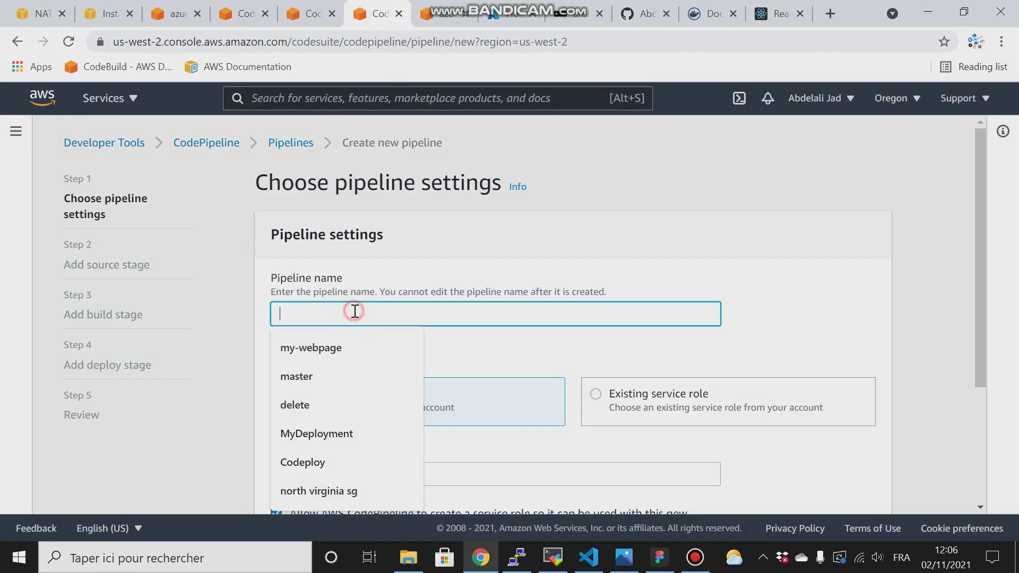
type("codep")
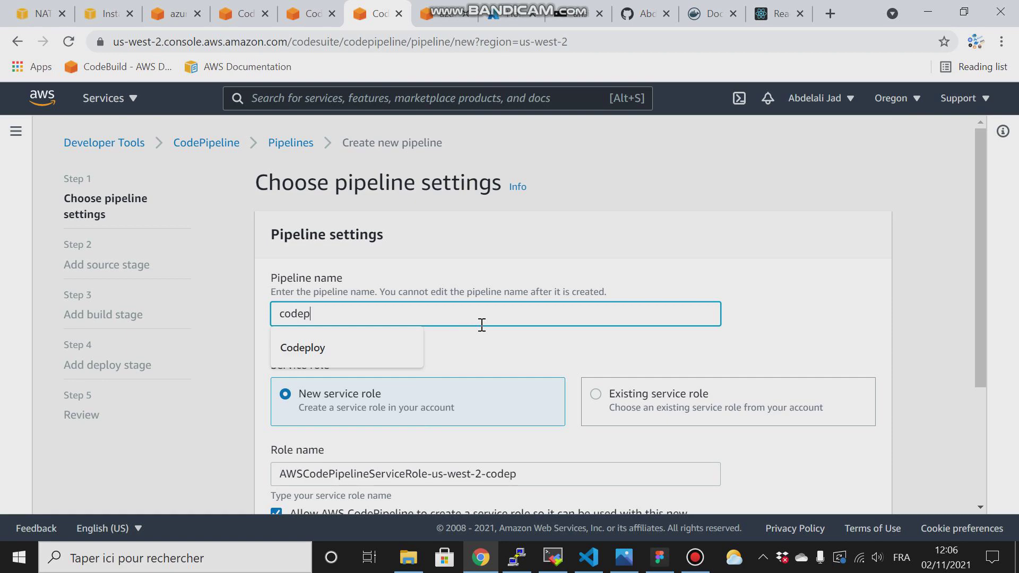
type("ipeline")
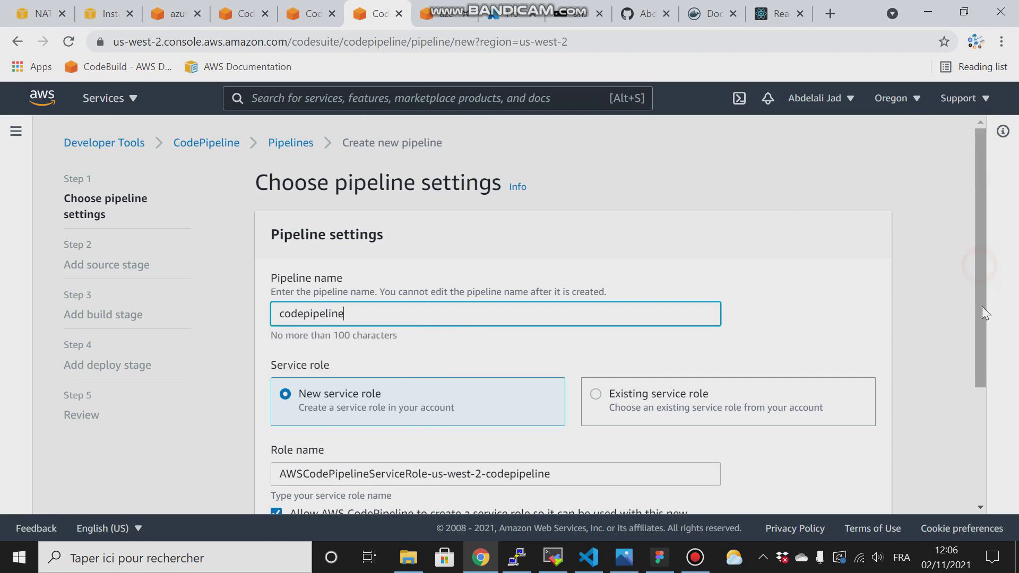
- Expand the advanced settings and try to continue with a new service role, the default artifact location and the default AWS managed key
scroll(982, 306, "down", 3)
left_click(461, 431)
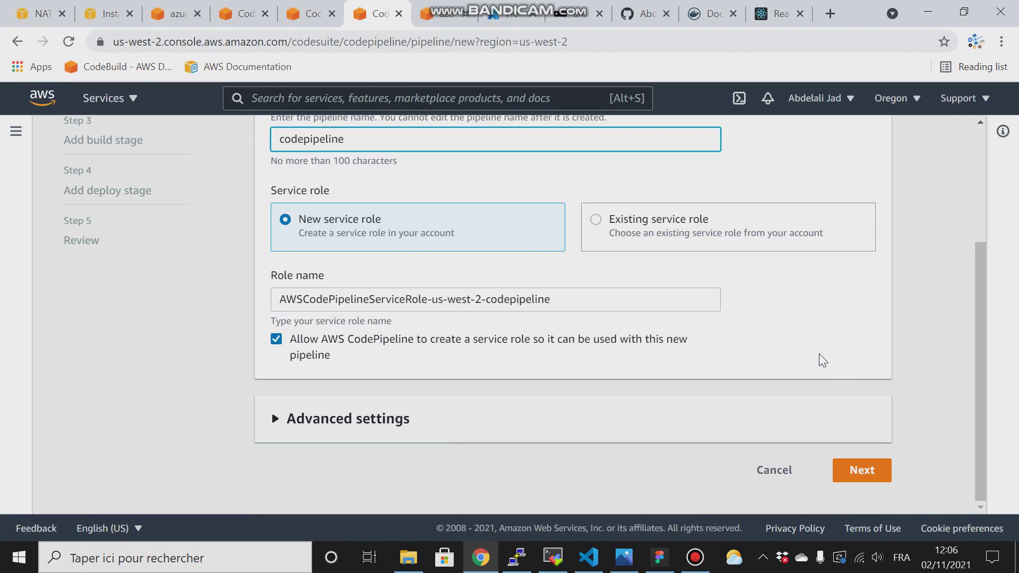
scroll(684, 393, "down", 4)
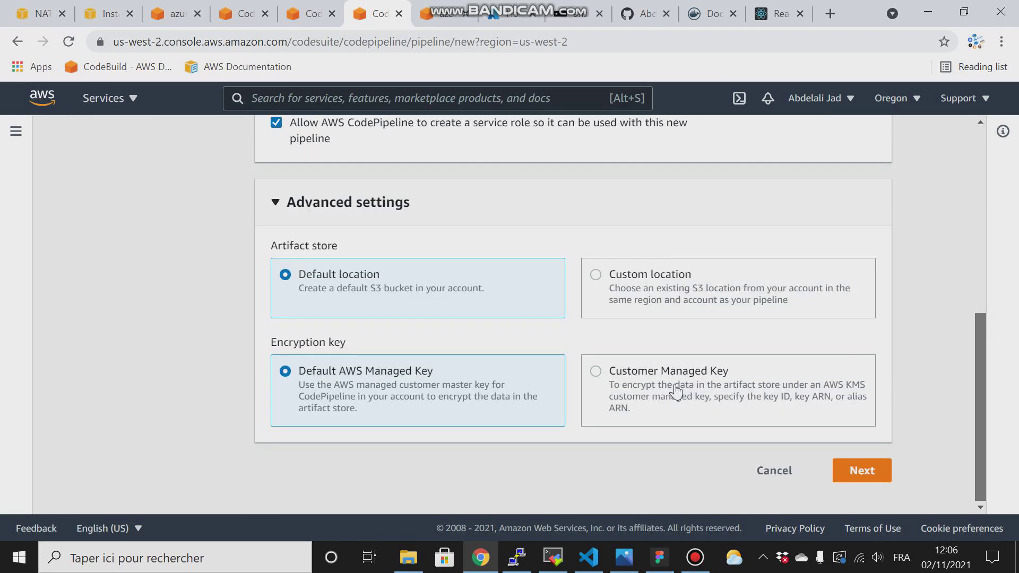
left_click(856, 482)
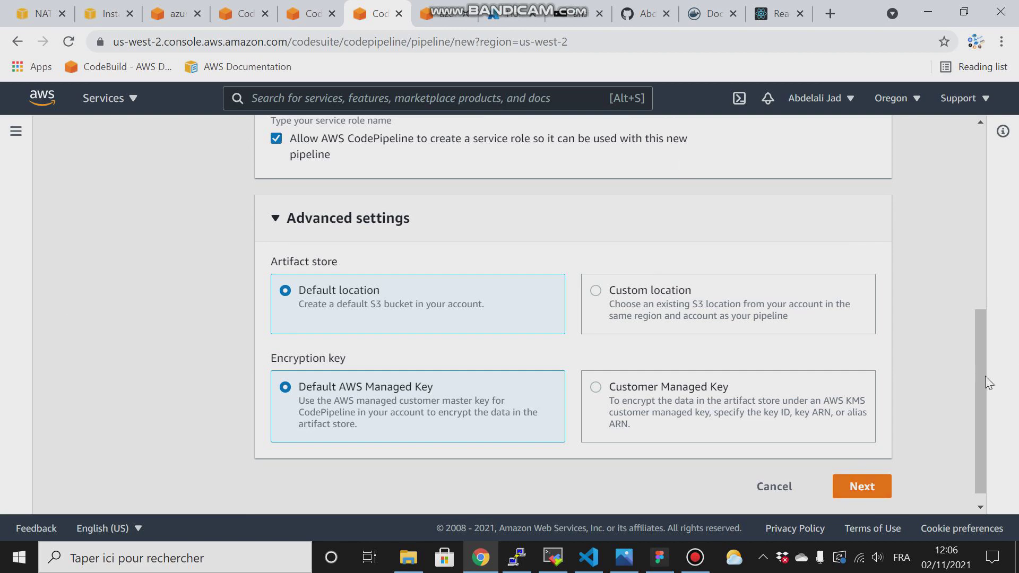
- Assign the existing service role AWSCodePipelineServiceRole-us-west-2-codepipeline to the pipeline and proceed to the source stage
left_click_drag(985, 375, 979, 133)
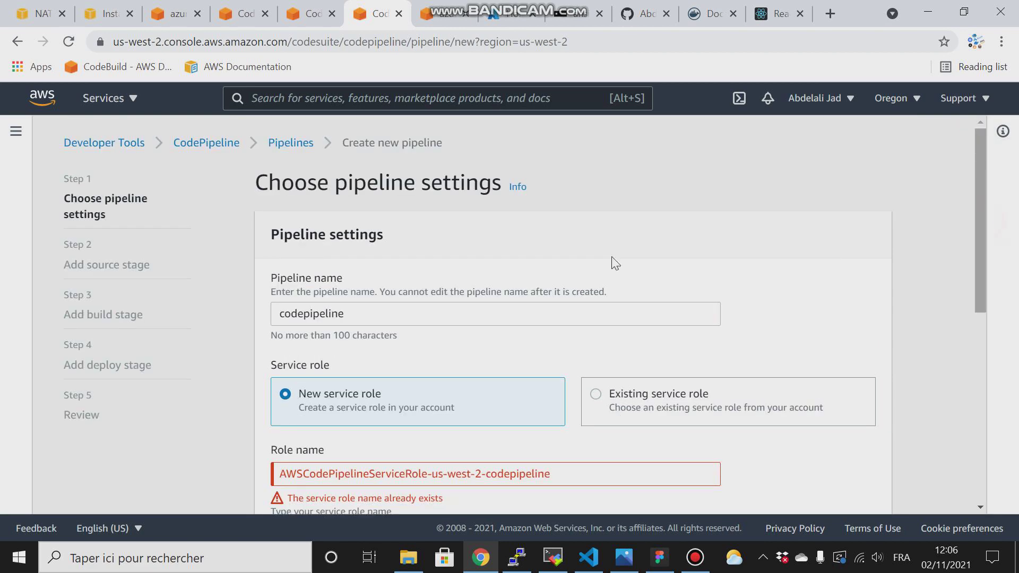
scroll(616, 264, "down", 3)
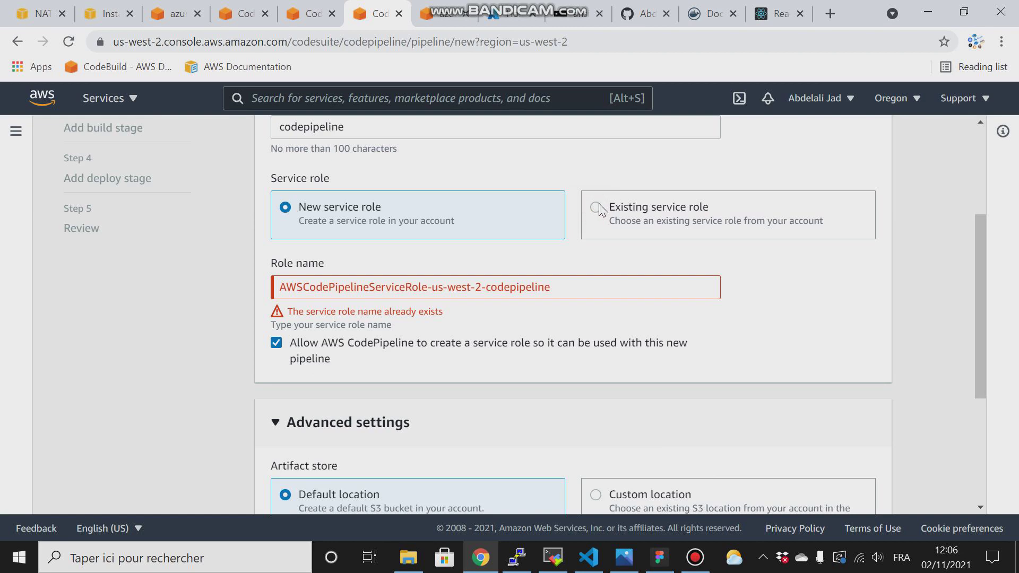
left_click(597, 208)
left_click(458, 294)
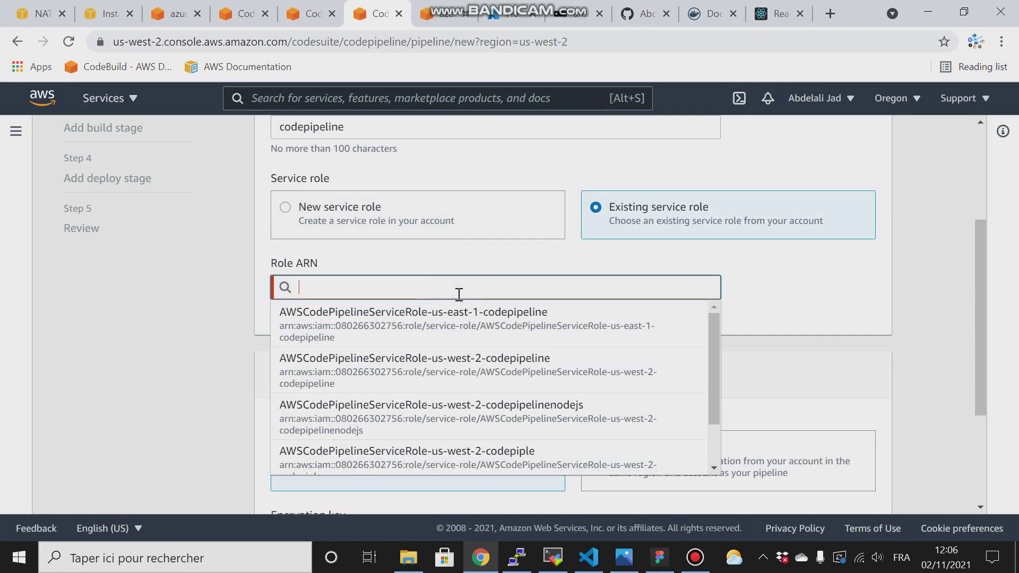
type("code")
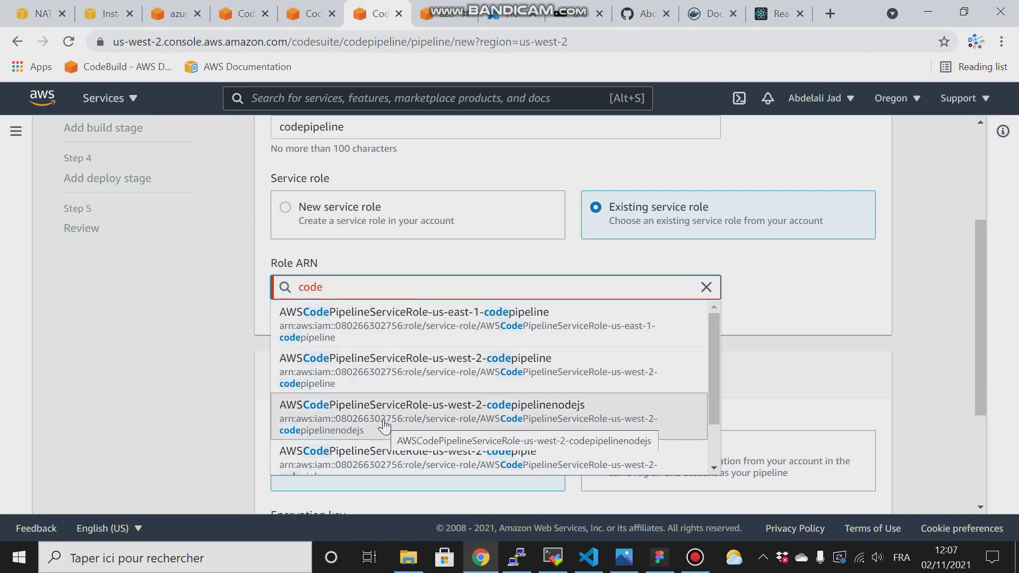
left_click(382, 377)
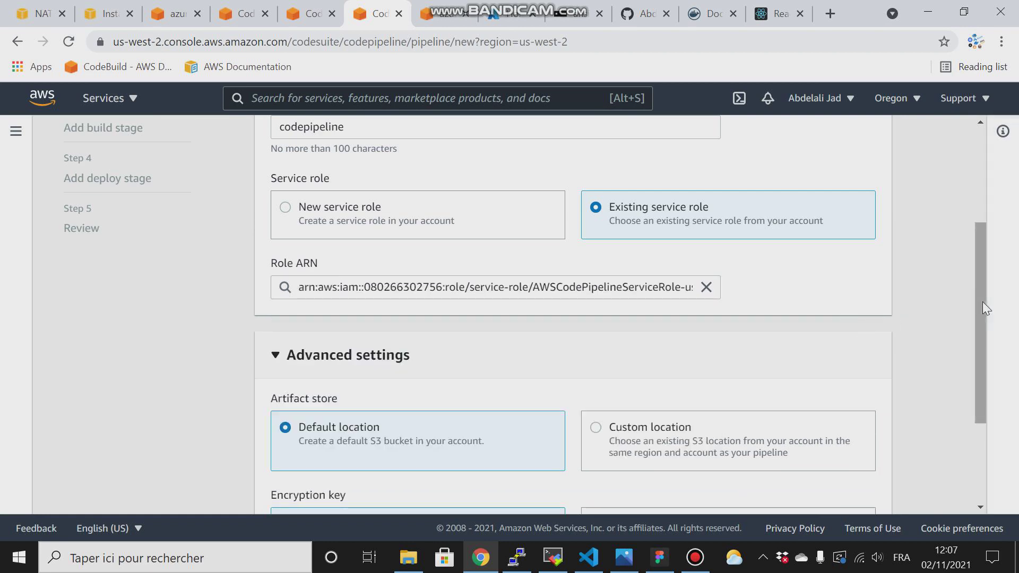
left_click_drag(983, 302, 981, 406)
left_click(847, 480)
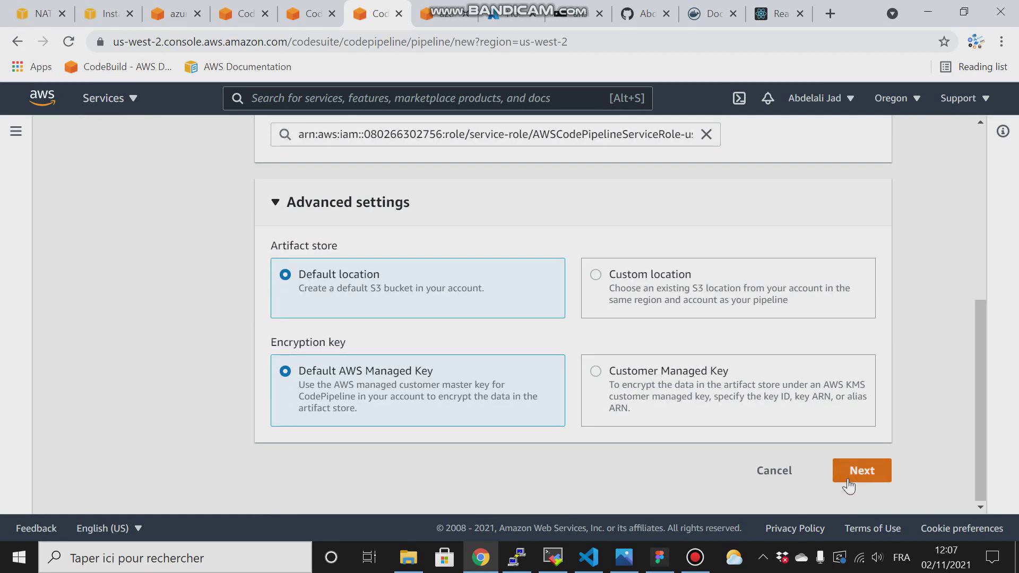
- Set the source provider to GitHub (Version 1), connect to GitHub, and confirm the OAuth request
left_click_drag(981, 341, 879, 259)
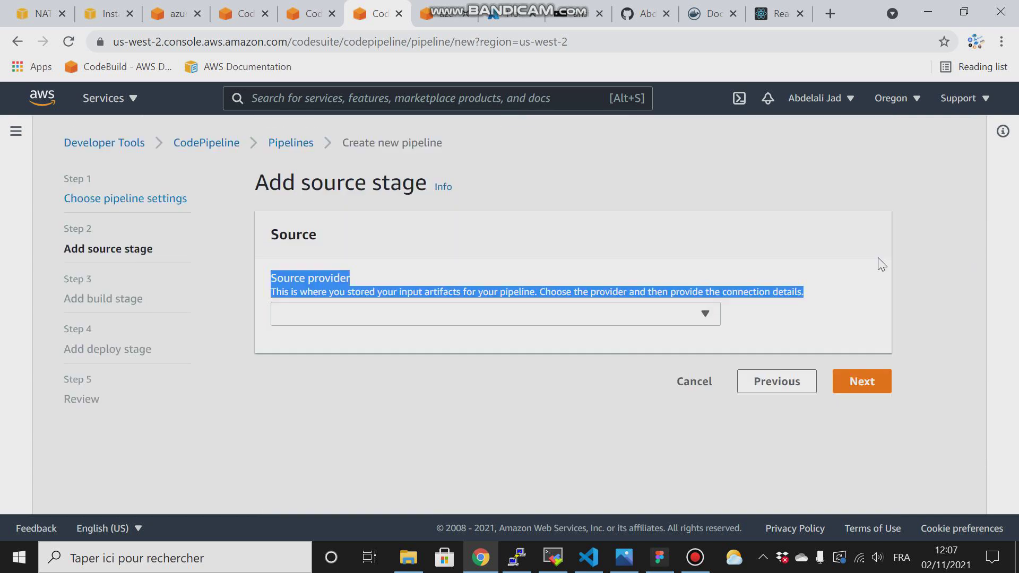
left_click(582, 288)
left_click(636, 321)
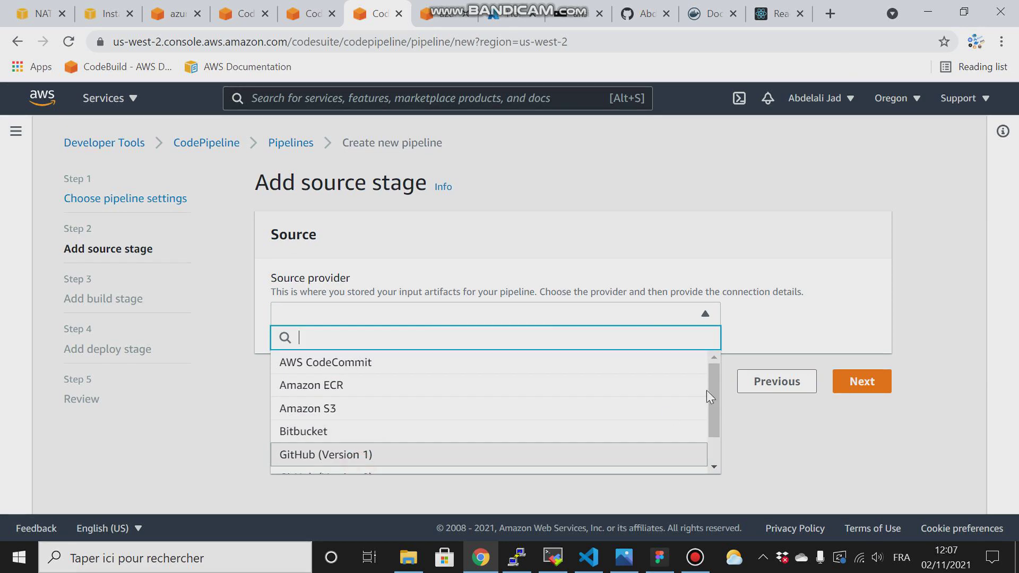
left_click(653, 454)
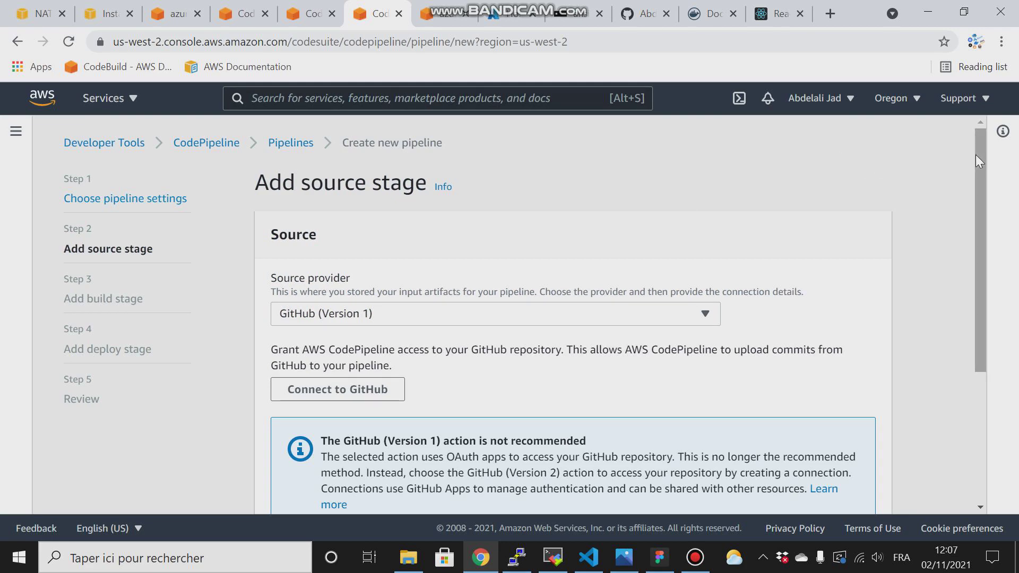
left_click_drag(979, 159, 979, 276)
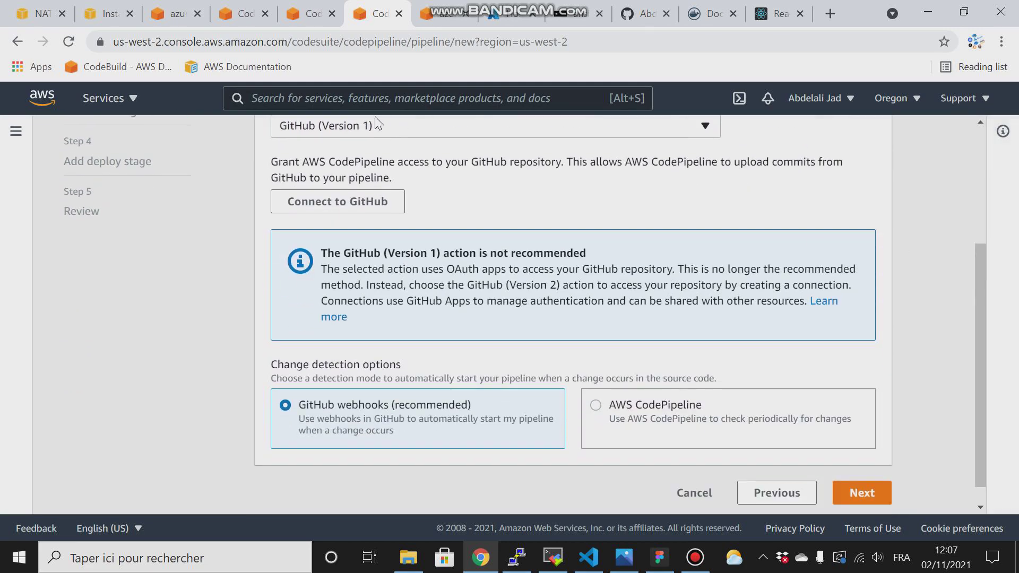
left_click(355, 201)
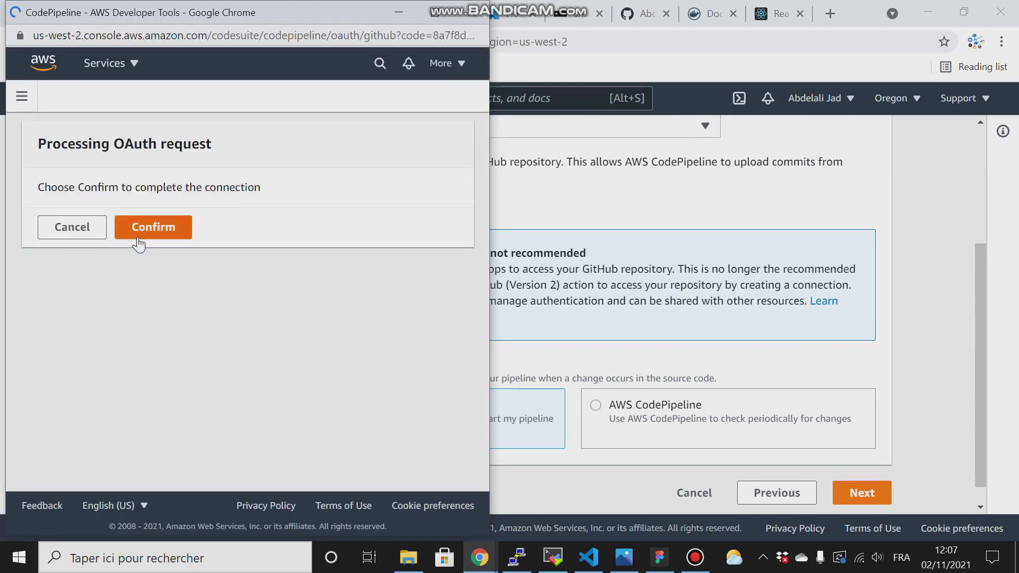
left_click(138, 239)
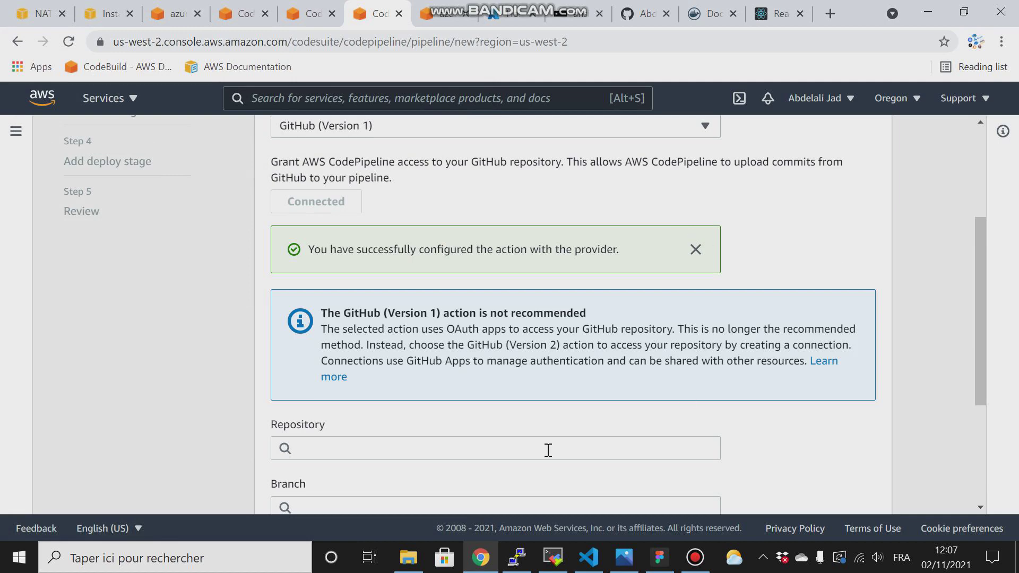
- Filter the source repositories by elk and choose kubernetes-kubeadm-and-cloudprovider-aws-azure-vpn-elkstack-and-ci-cd-pipeline-for-webapp
left_click(548, 451)
left_click(799, 434)
left_click(623, 451)
left_click(820, 418)
left_click_drag(980, 303, 979, 355)
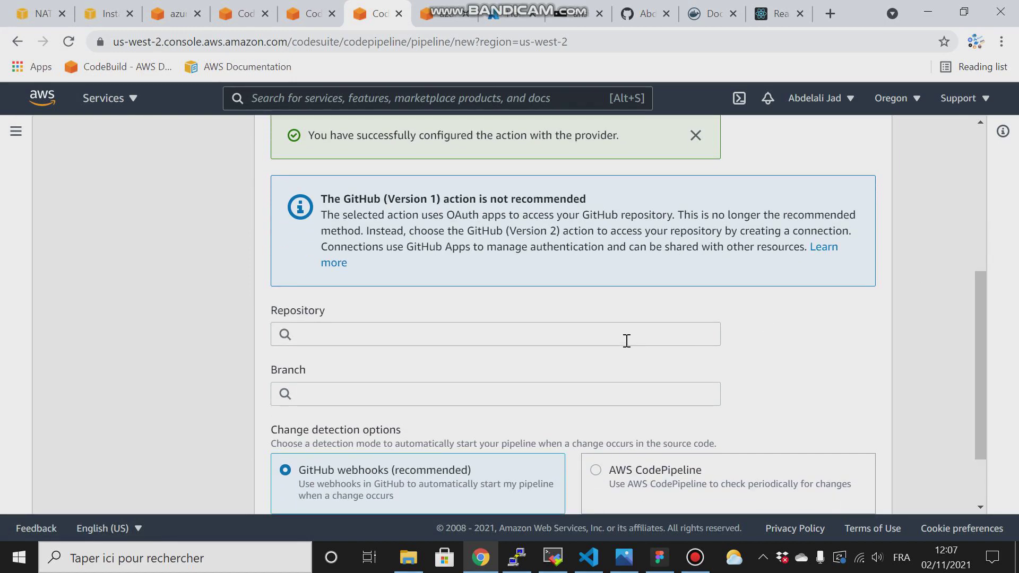
left_click(626, 341)
left_click(887, 329)
left_click(640, 343)
left_click(852, 312)
mouse_move(981, 361)
left_mouse_down()
mouse_move(981, 325)
mouse_move(981, 366)
left_mouse_up()
left_click(619, 312)
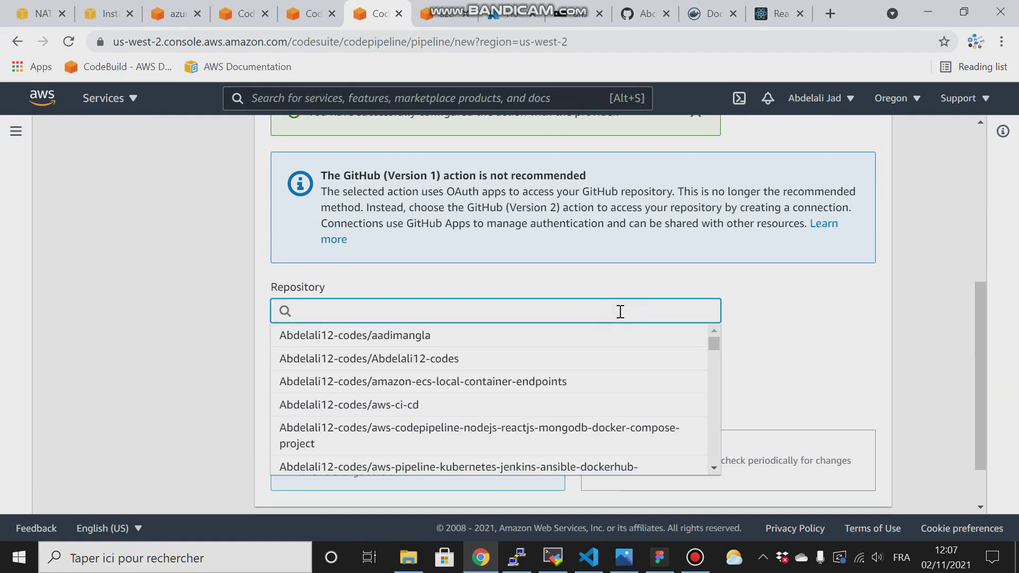
type("elk")
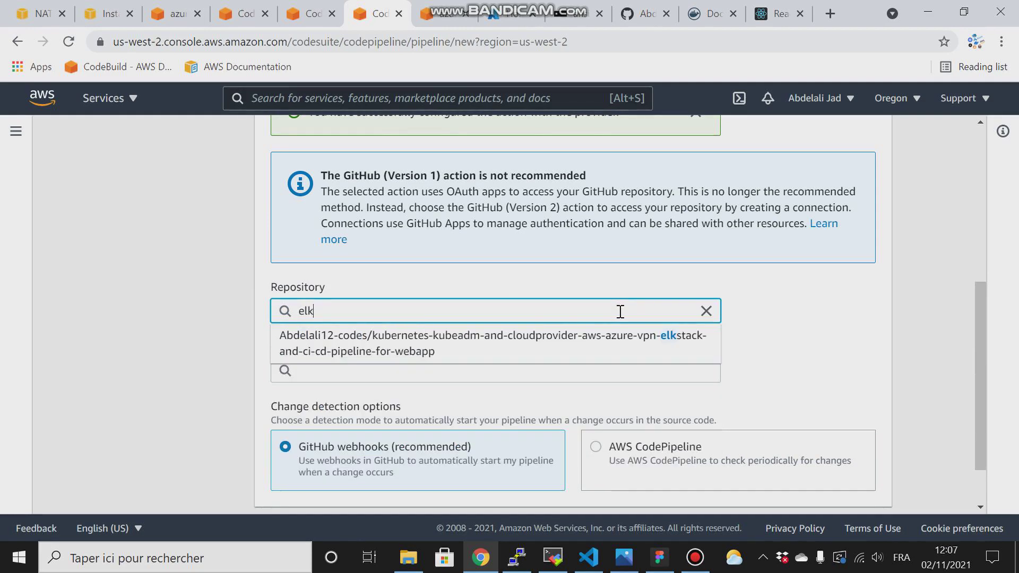
left_click(556, 345)
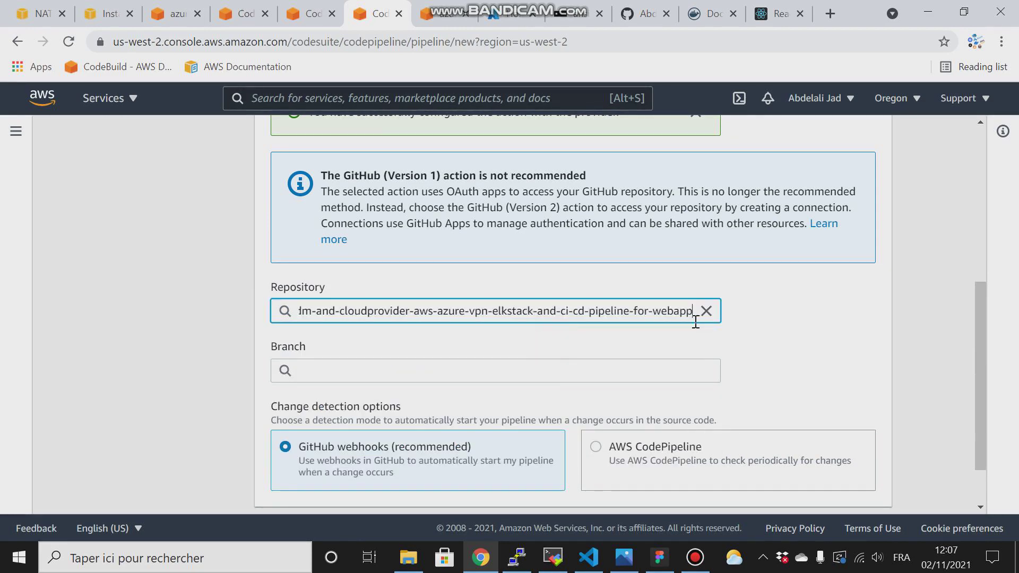
- Choose the master branch for the source repository and proceed to the build stage
left_click(552, 378)
left_click(478, 398)
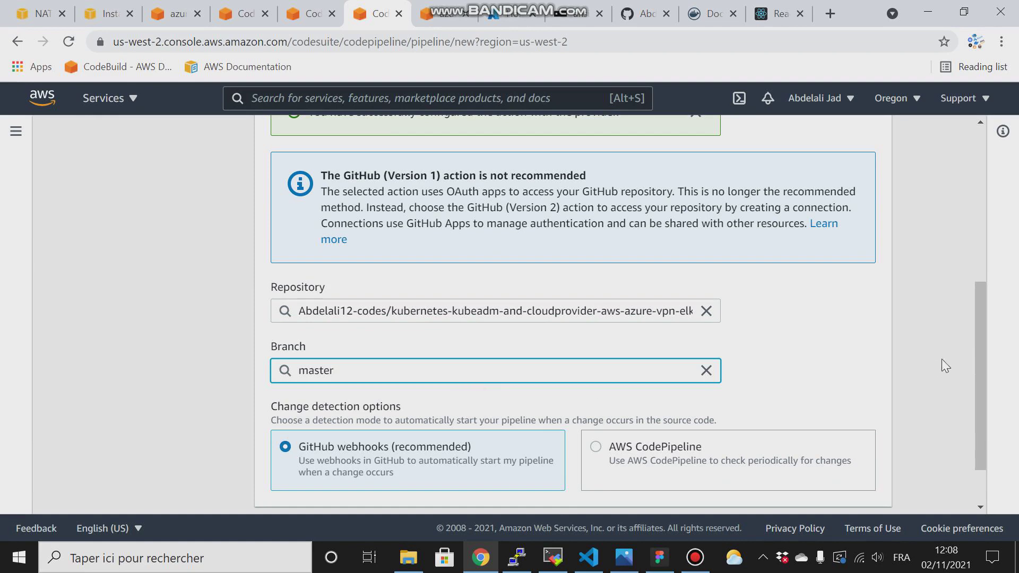
left_click_drag(983, 347, 824, 485)
left_click(862, 467)
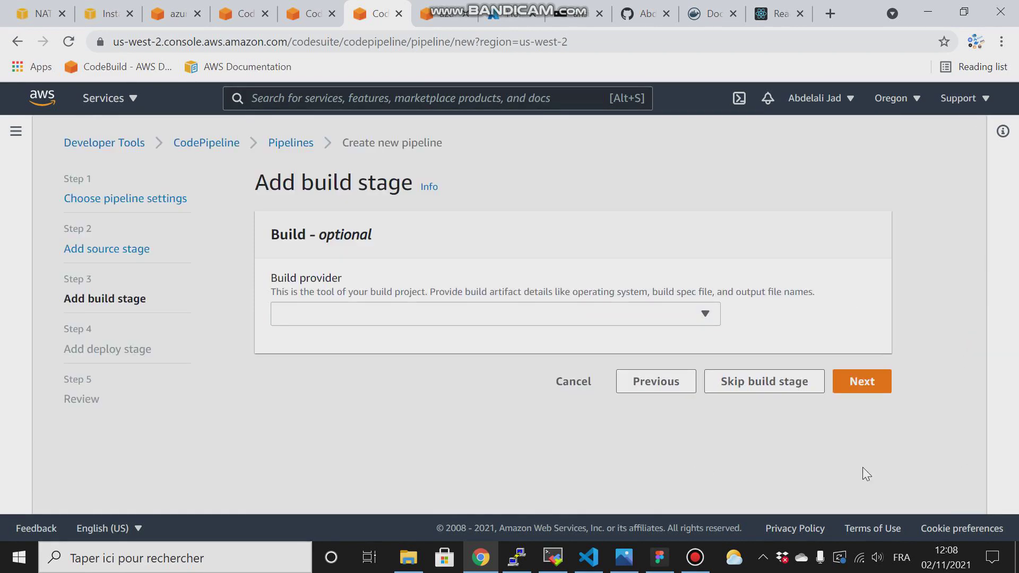
- Set the build provider to AWS CodeBuild with the project codebuild and proceed to the deploy stage
left_click(538, 313)
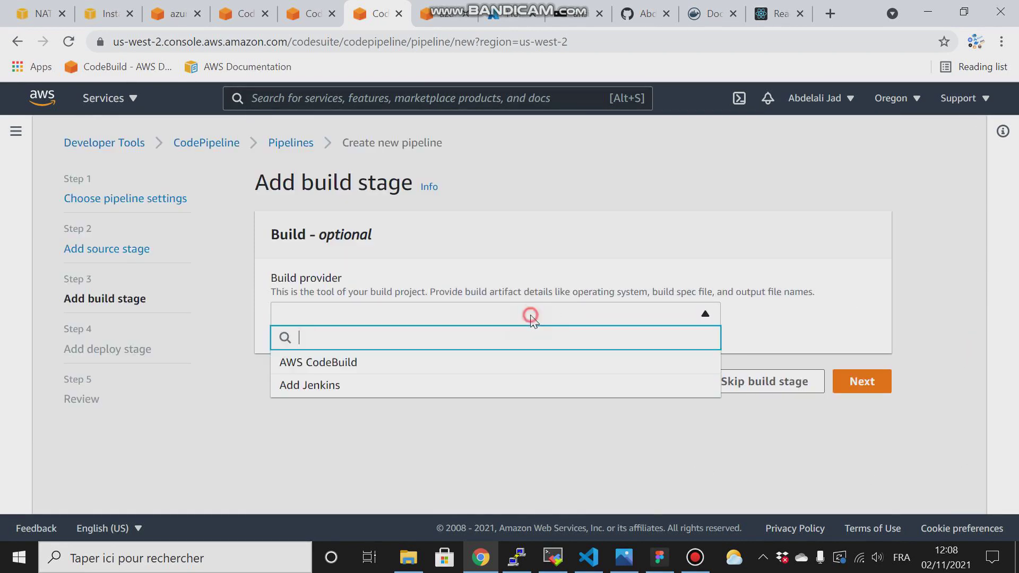
left_click(320, 360)
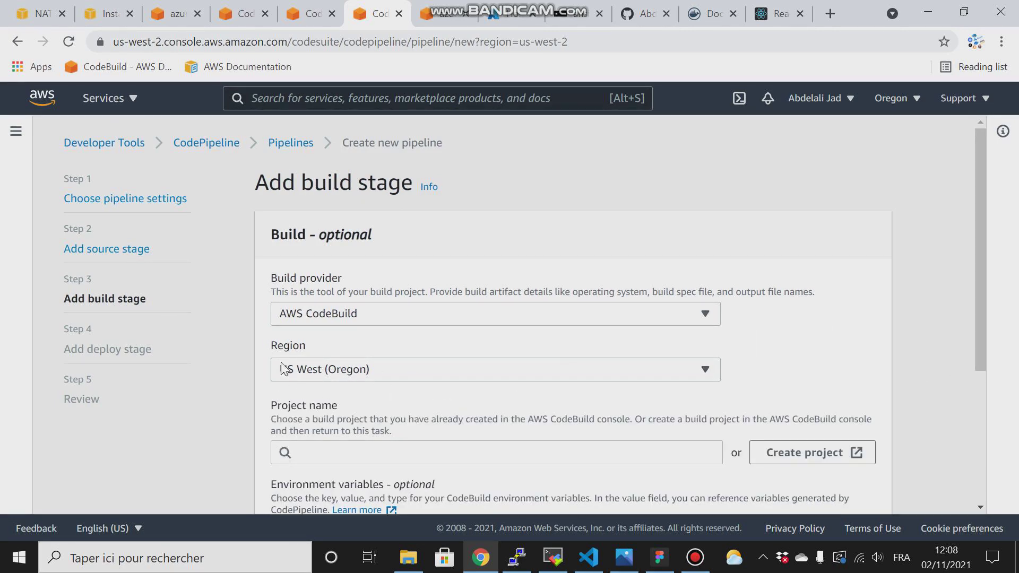
left_click(428, 447)
left_click(364, 425)
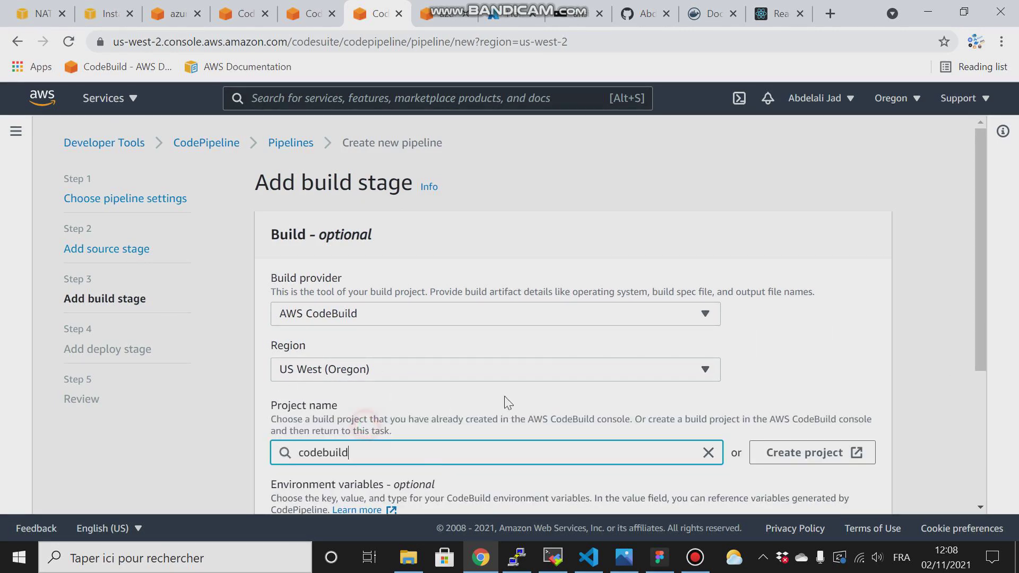
left_click_drag(981, 270, 975, 408)
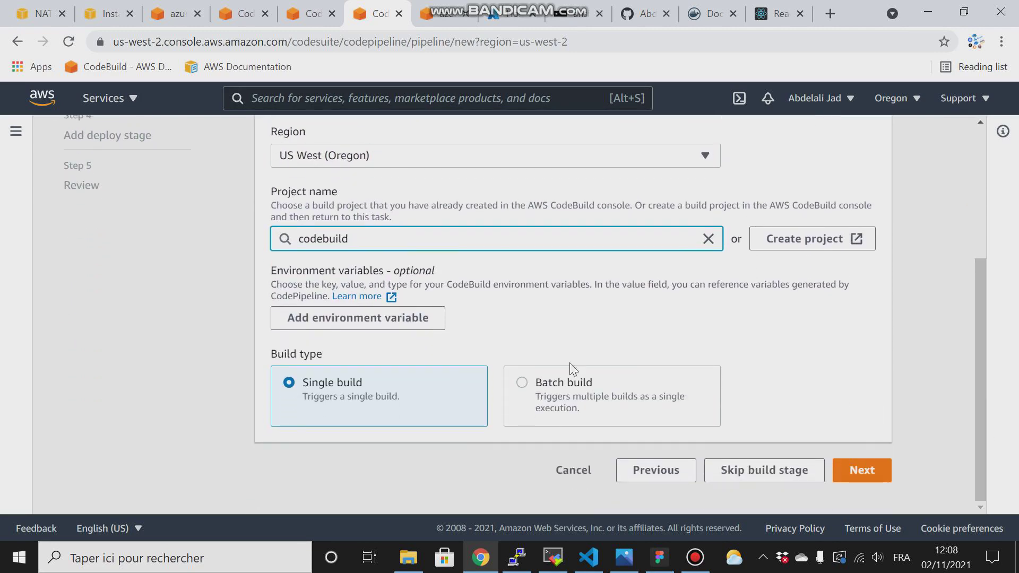
left_click(867, 477)
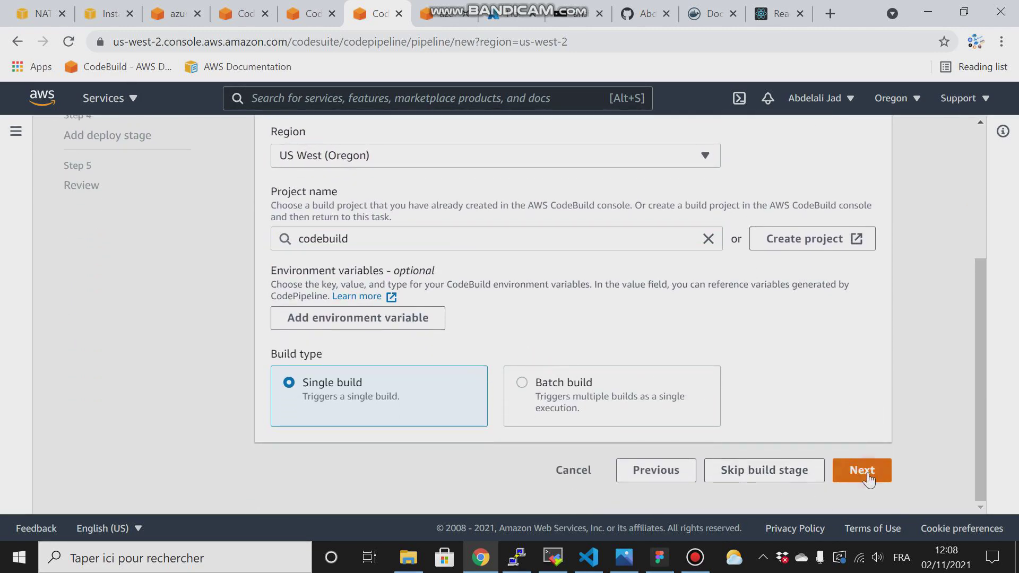
- Set the deploy provider to AWS CodeDeploy with application codedeploy and deployment group deployment-group, and proceed to the review
left_click(356, 317)
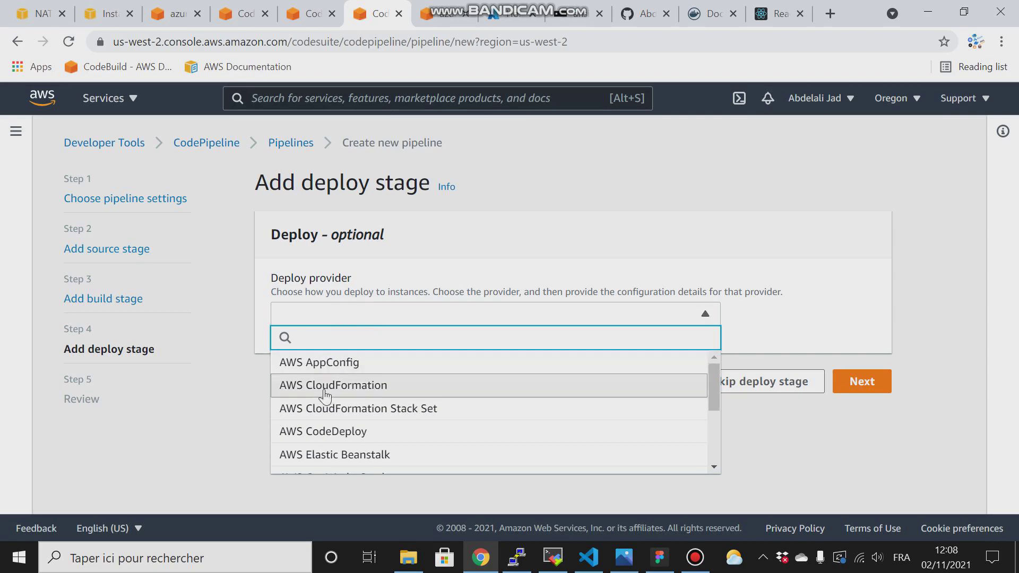
left_click(329, 431)
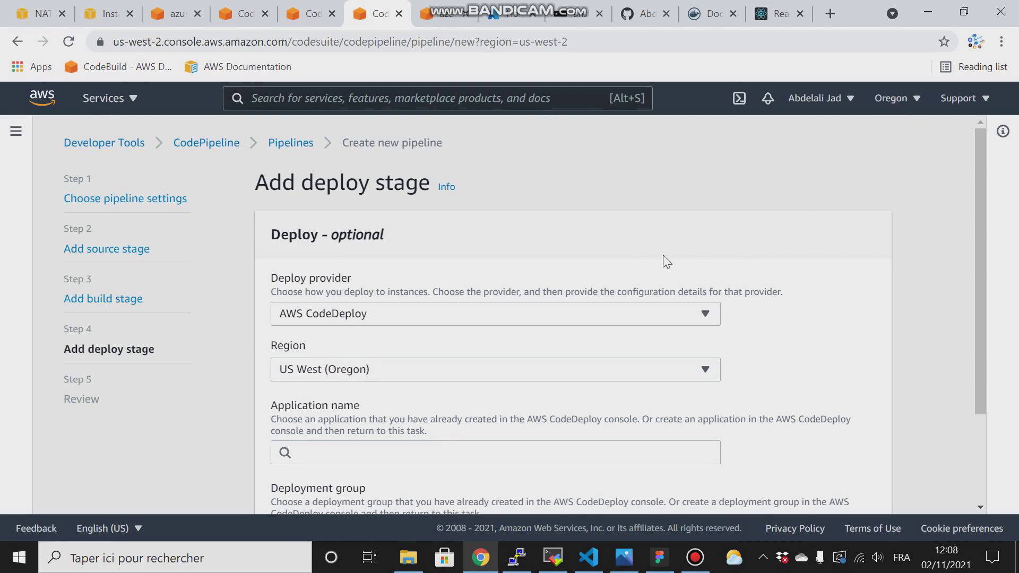
left_click(401, 449)
left_click(334, 435)
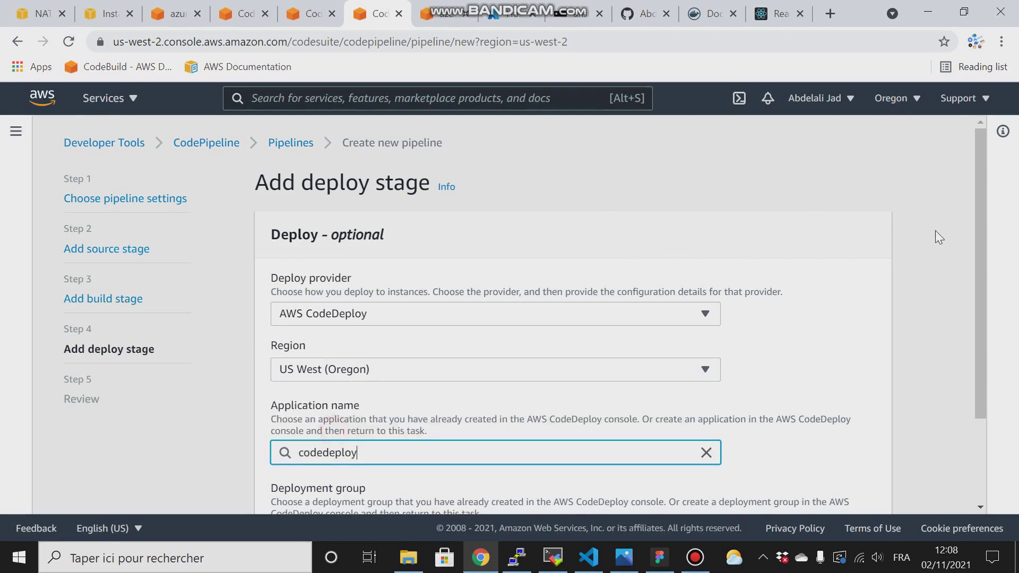
left_click_drag(982, 215, 964, 372)
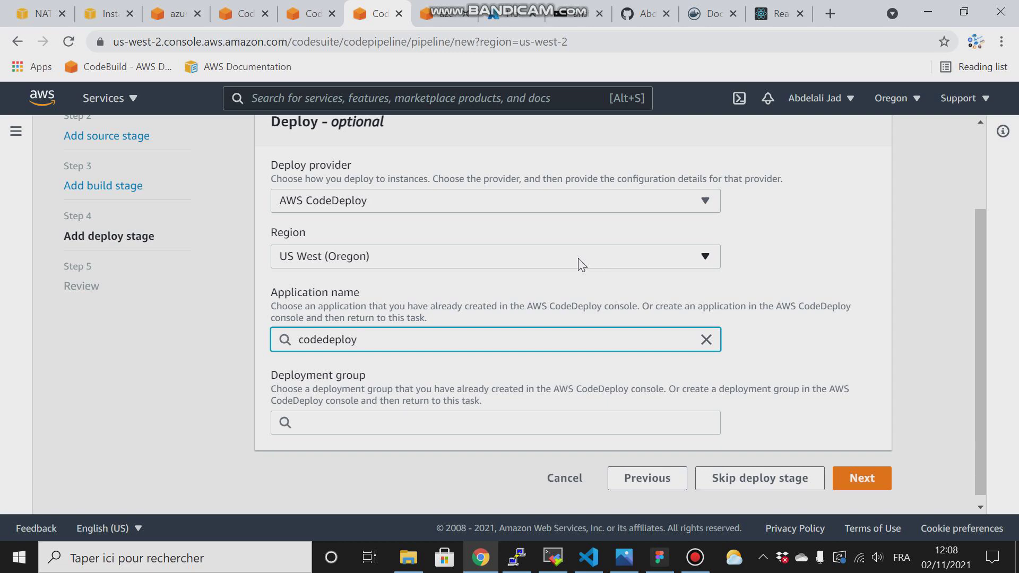
left_click(479, 424)
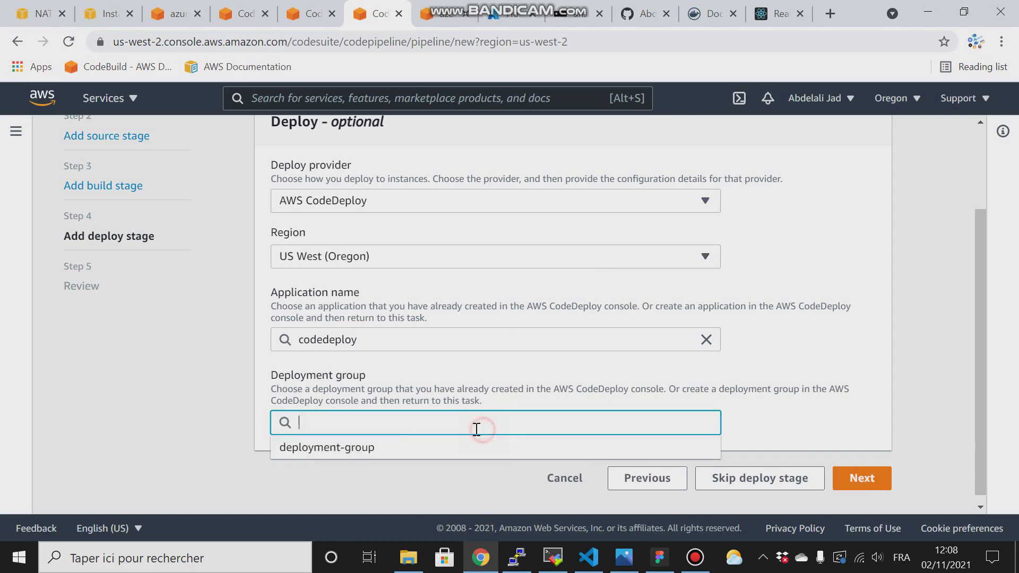
left_click(347, 447)
left_click(861, 478)
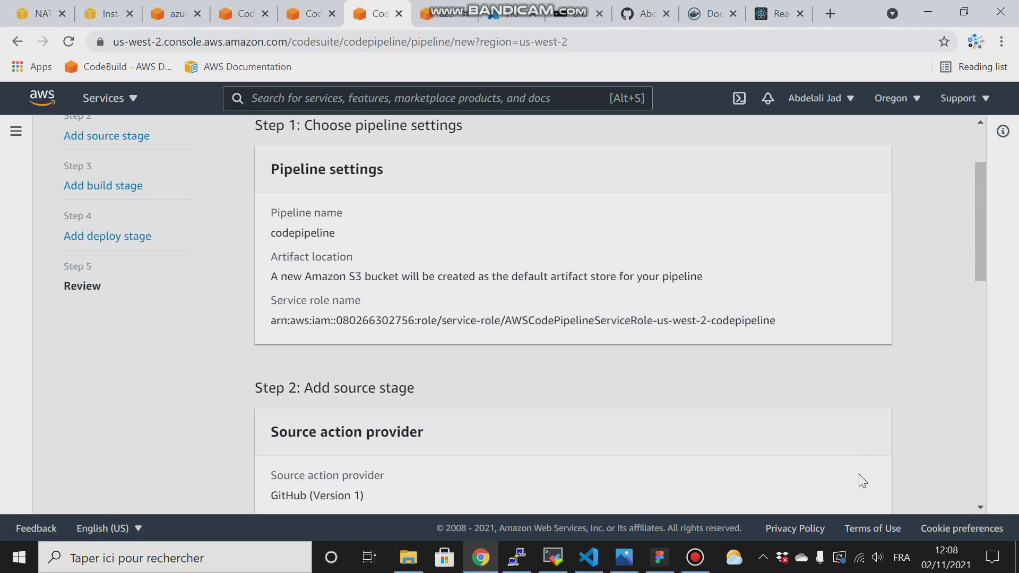
- Create the pipeline from the reviewed settings and view its Build stage
left_click_drag(982, 176, 994, 467)
left_click(849, 471)
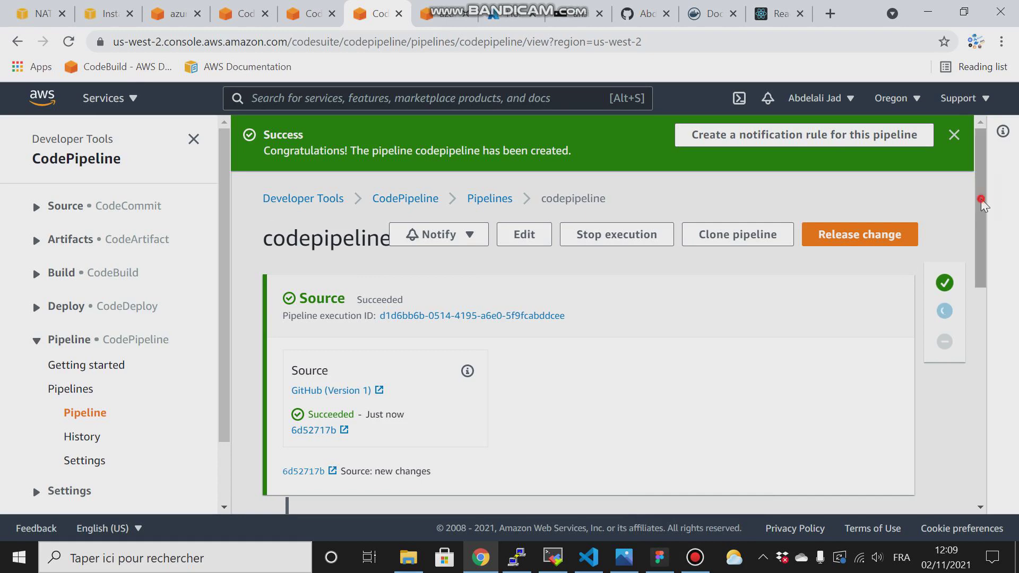
left_click_drag(983, 205, 990, 340)
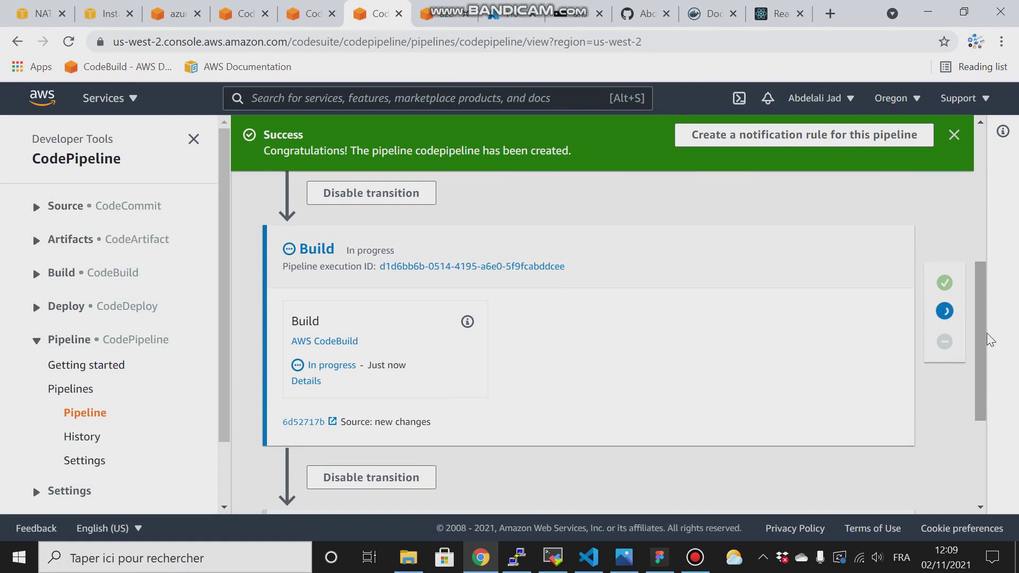
- Switch to the Cloud9 environment and run git pull in the azure-aws terminal
left_click(175, 14)
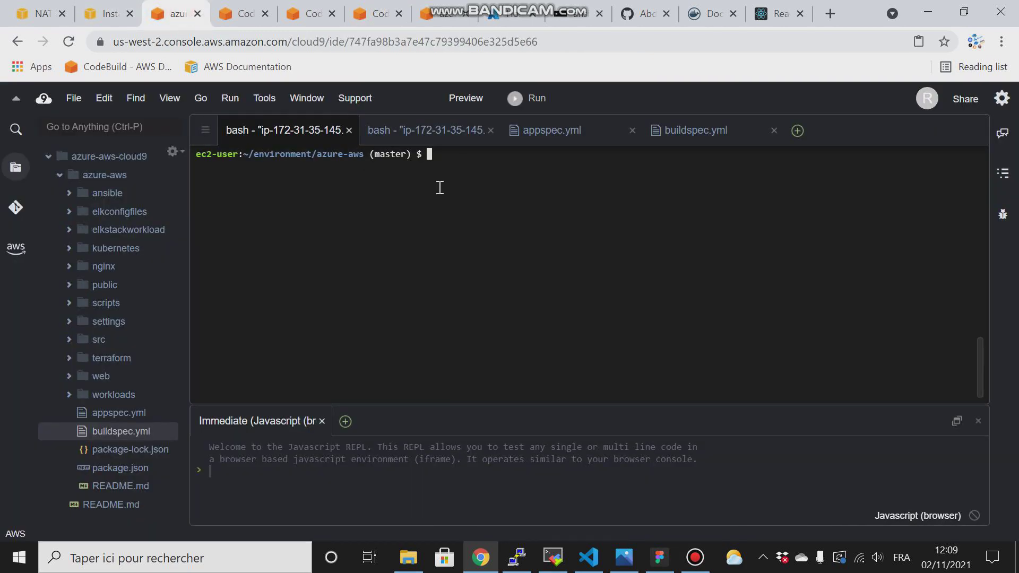
type("git pull")
key("Return")
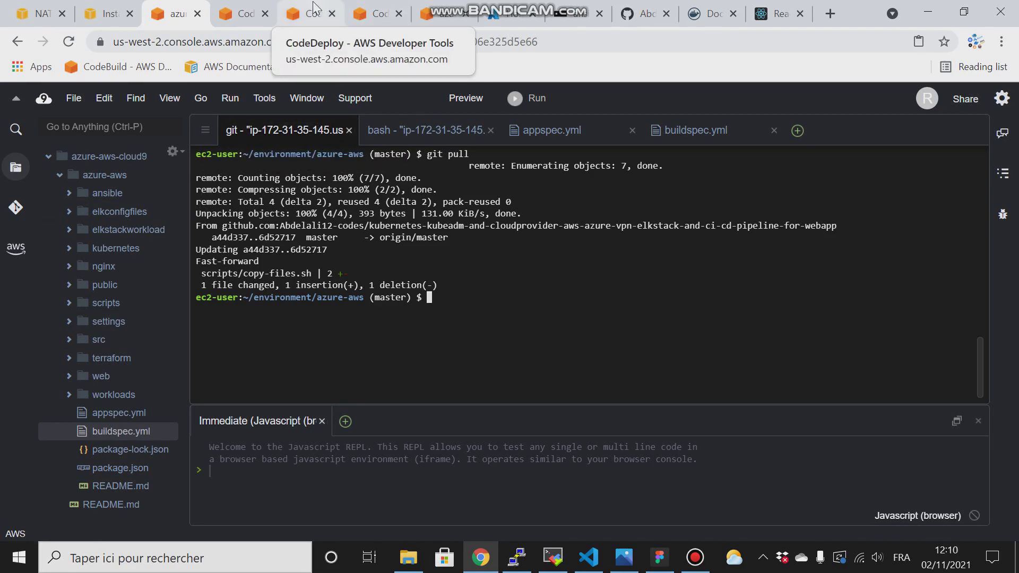
- Return to the pipeline in CodePipeline and monitor the progress of its Build and Deploy stages
left_click(378, 13)
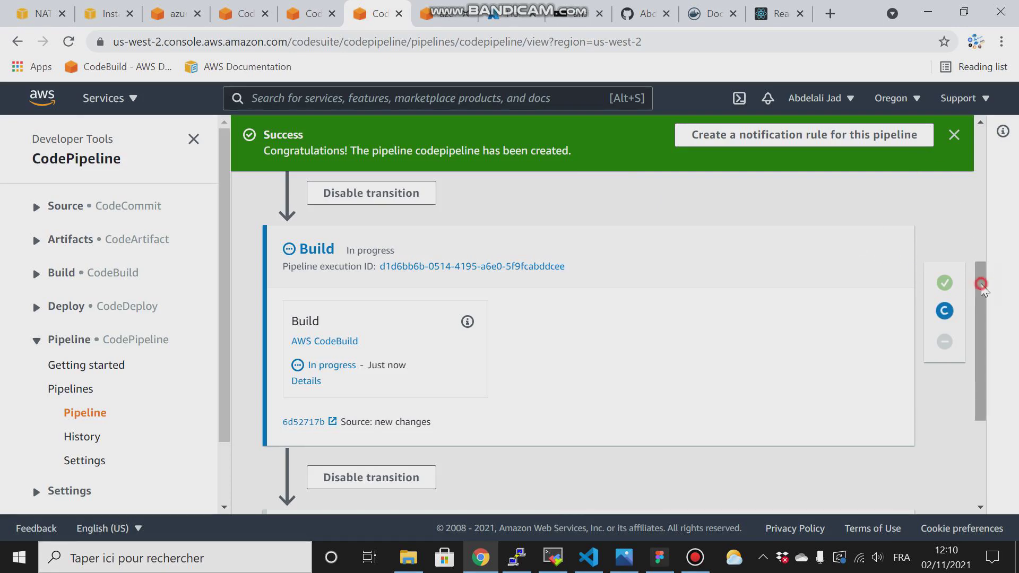
mouse_move(982, 290)
left_mouse_down()
mouse_move(985, 311)
mouse_move(983, 294)
left_mouse_up()
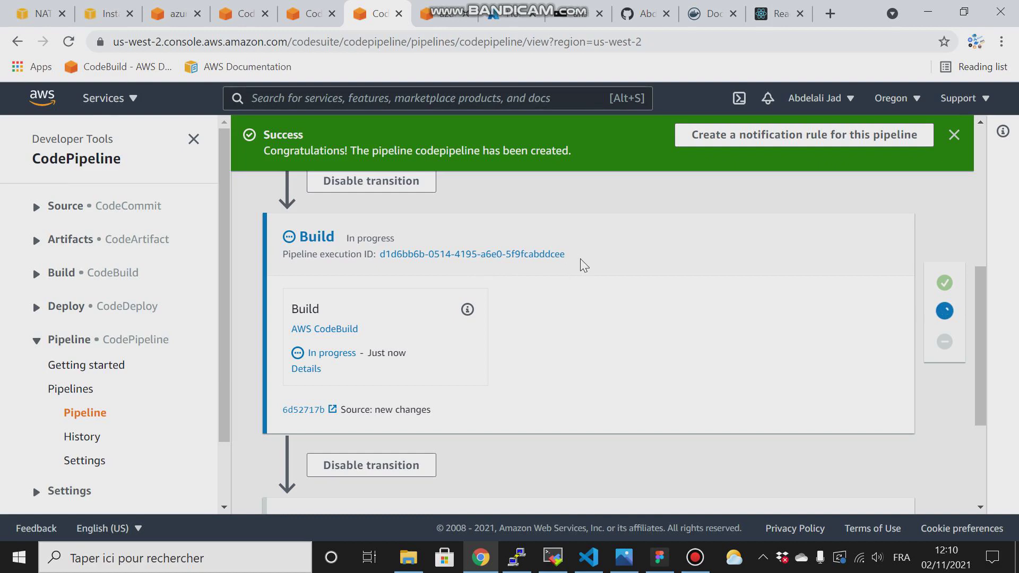
left_click(982, 302)
scroll(416, 337, "down", 4)
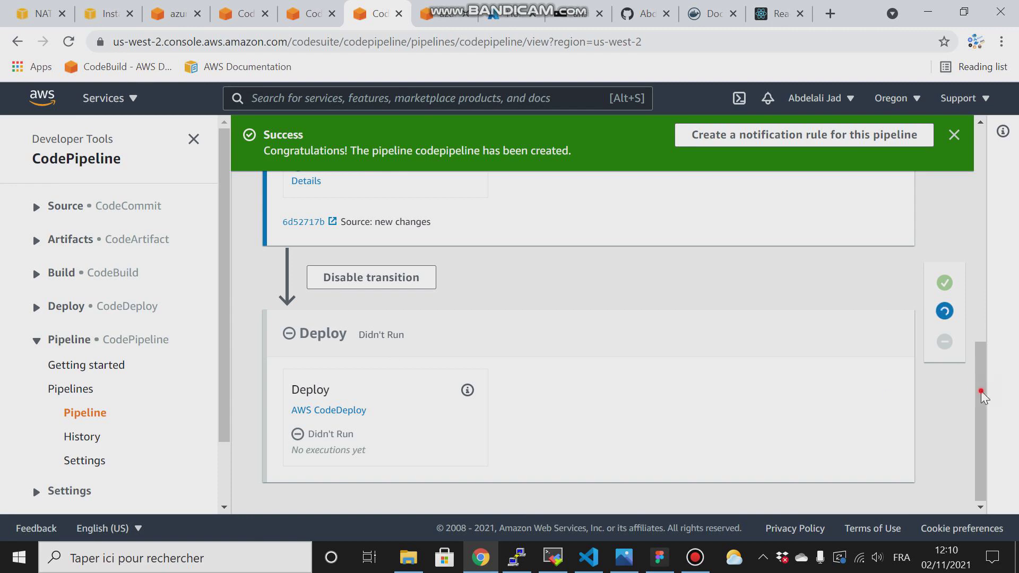
scroll(979, 318, "up", 4)
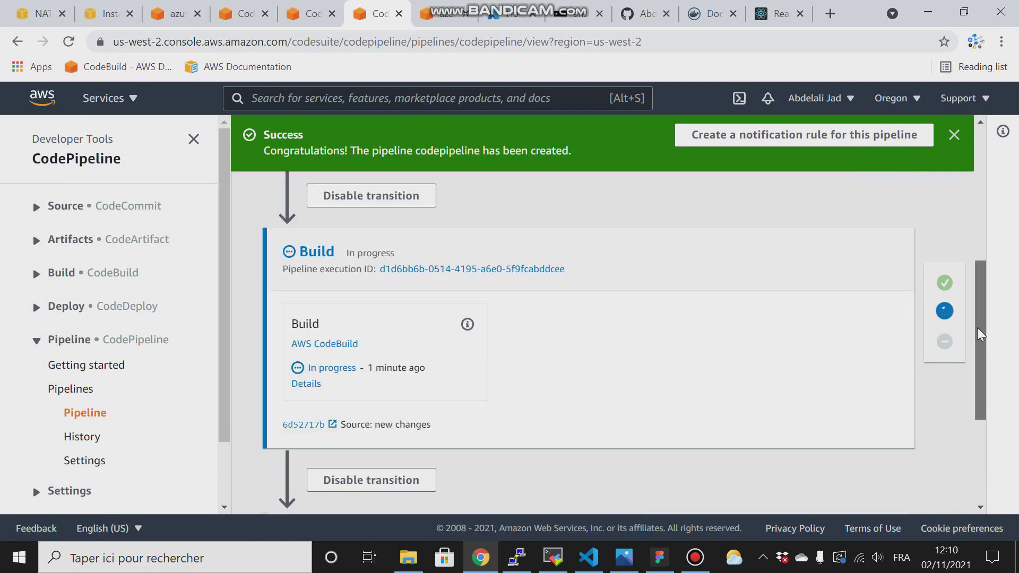
scroll(979, 329, "down", 1)
scroll(984, 405, "down", 3)
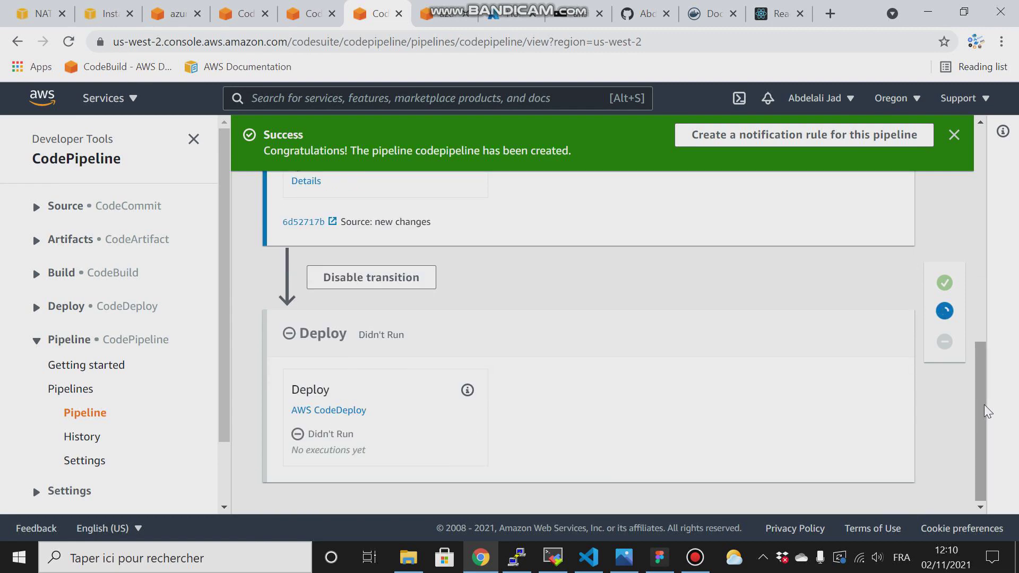
scroll(982, 308, "up", 5)
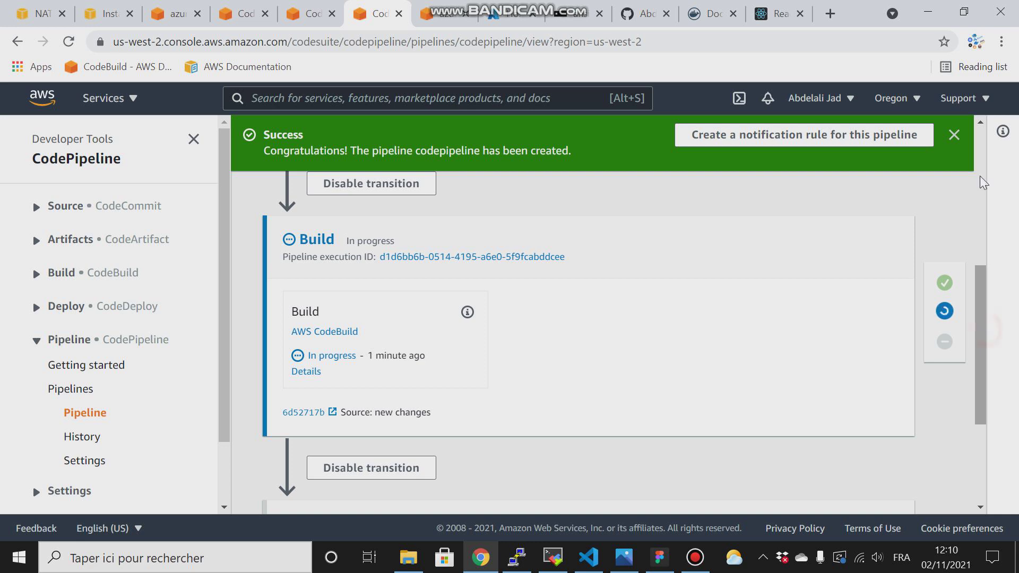
left_click_drag(978, 386, 978, 406)
scroll(976, 406, "down", 4)
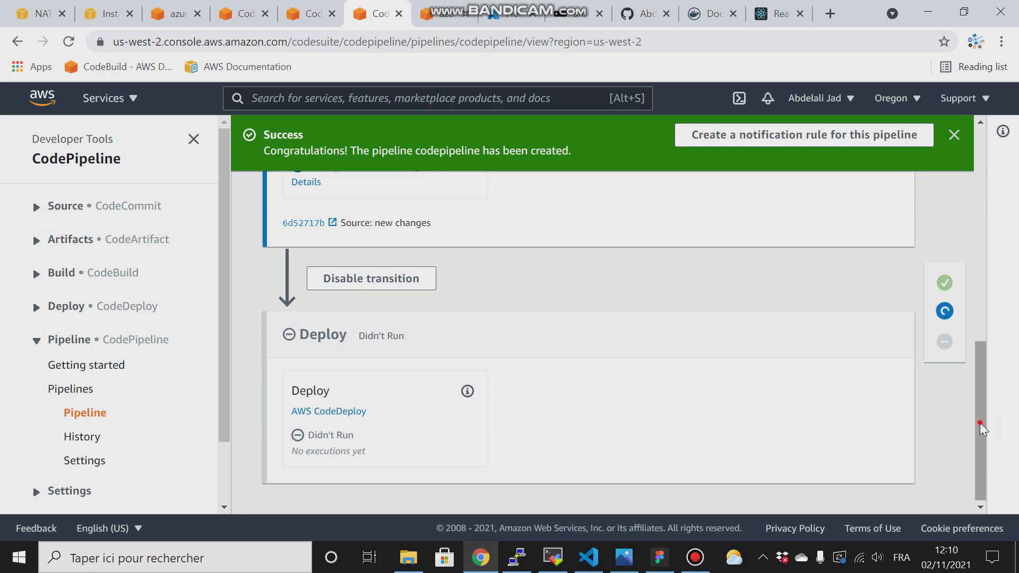
left_click_drag(980, 422, 979, 476)
scroll(800, 298, "down", 1)
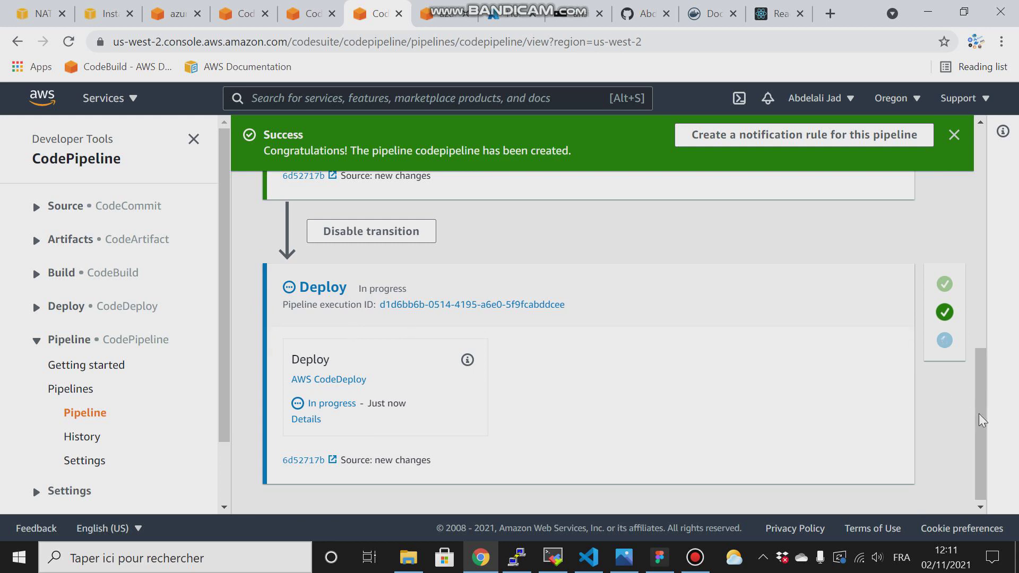
- Follow the pipeline's Deploy stage until its run ends, and review the Source stage of the same execution
scroll(986, 461, "up", 2)
scroll(987, 466, "down", 2)
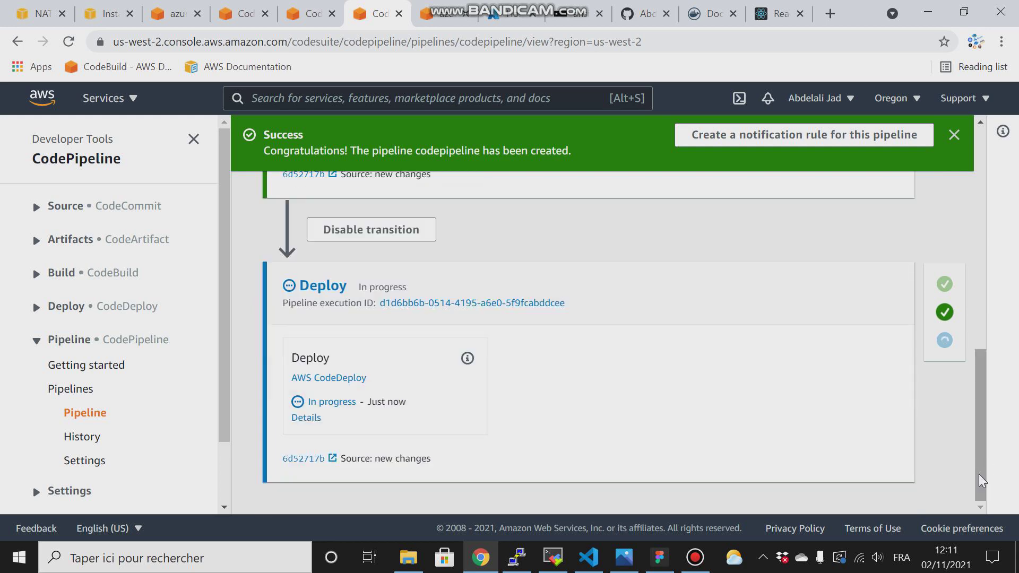
scroll(988, 478, "up", 10)
left_click_drag(985, 486, 965, 519)
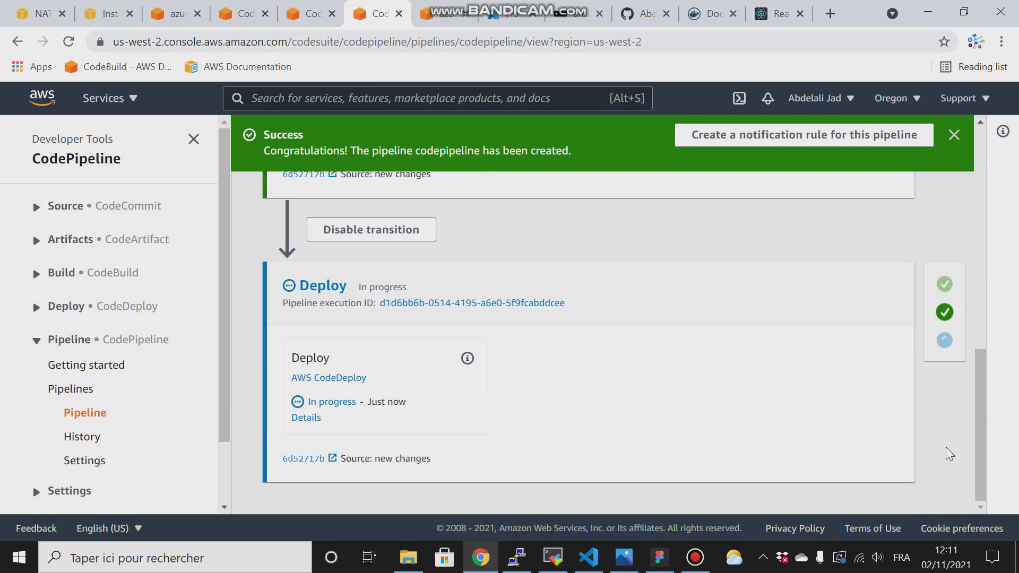
left_click_drag(981, 440, 993, 515)
left_click_drag(980, 465, 975, 549)
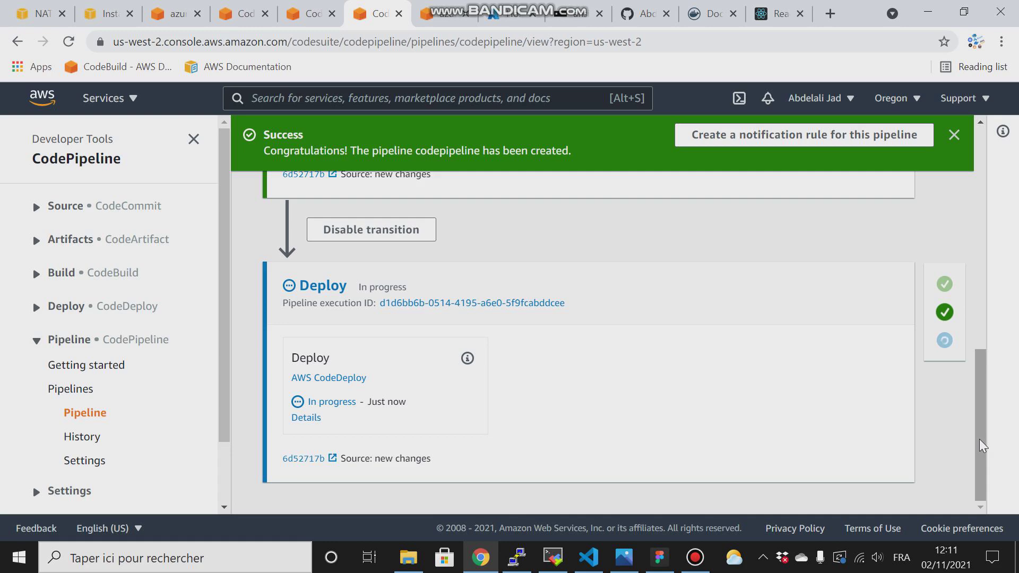
left_click(690, 561)
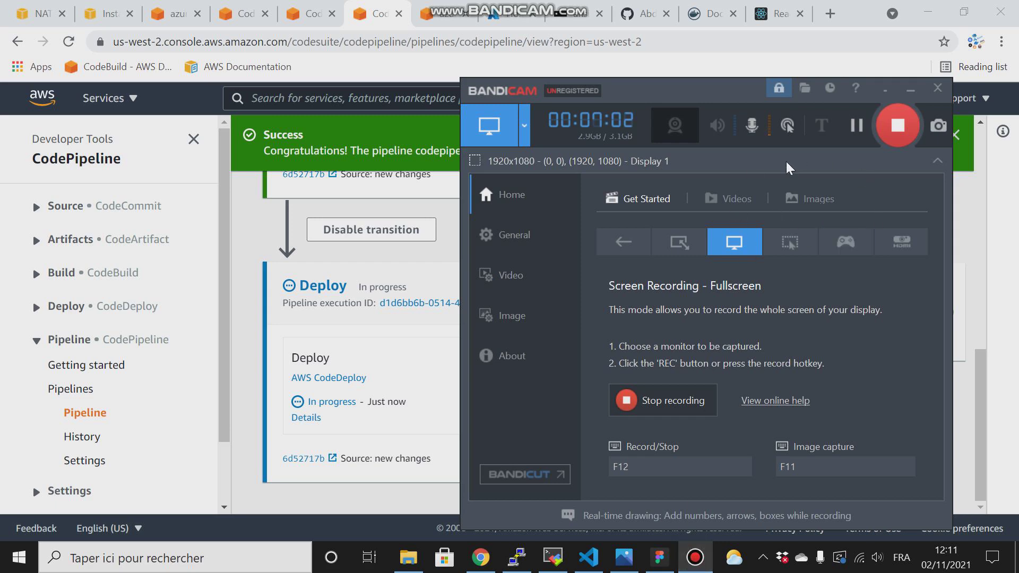
left_click(856, 127)
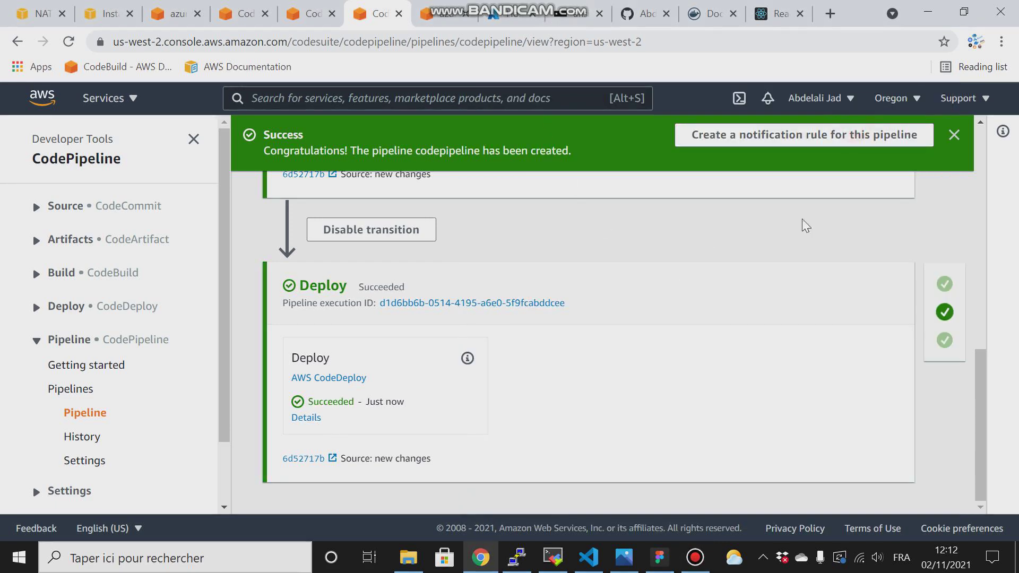
scroll(988, 407, "up", 10)
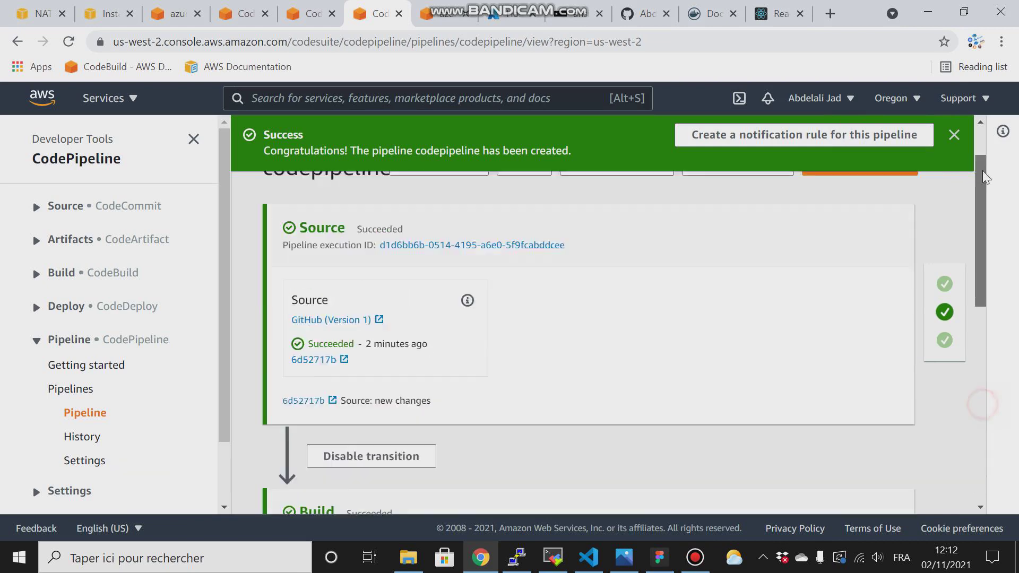
- Reload the deployed React app at 35.86.141.105:30400
left_click(777, 13)
left_click(452, 42)
key("Return")
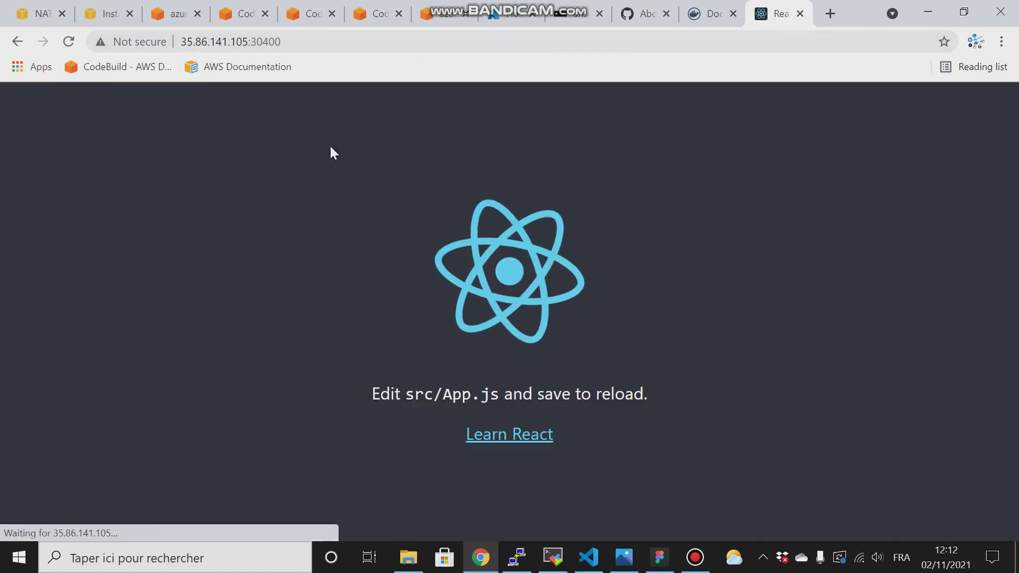
- Refresh the Docker Hub repository list to check the azure-reactjs image, and return to the React app page
left_click(710, 15)
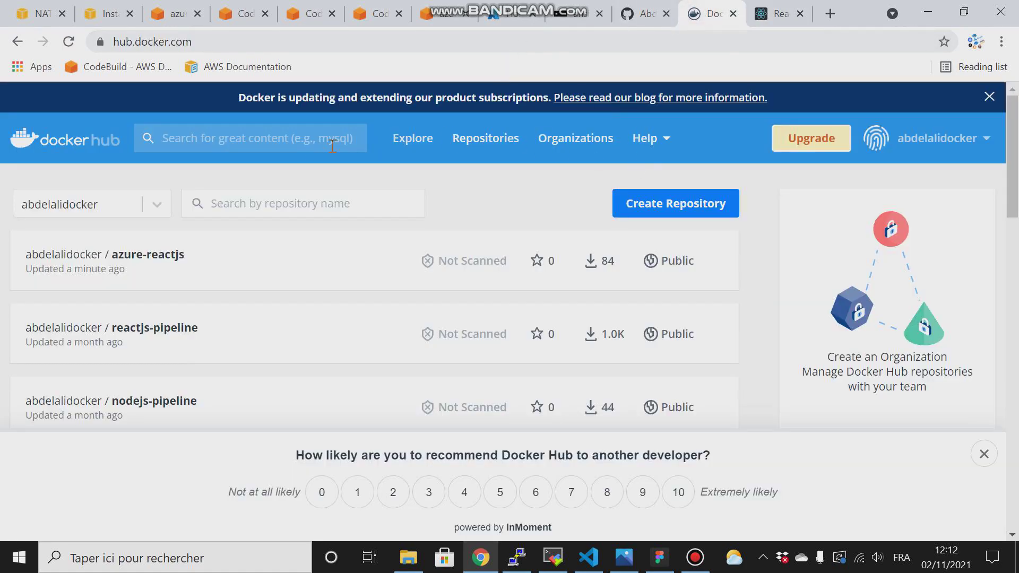
left_click(68, 42)
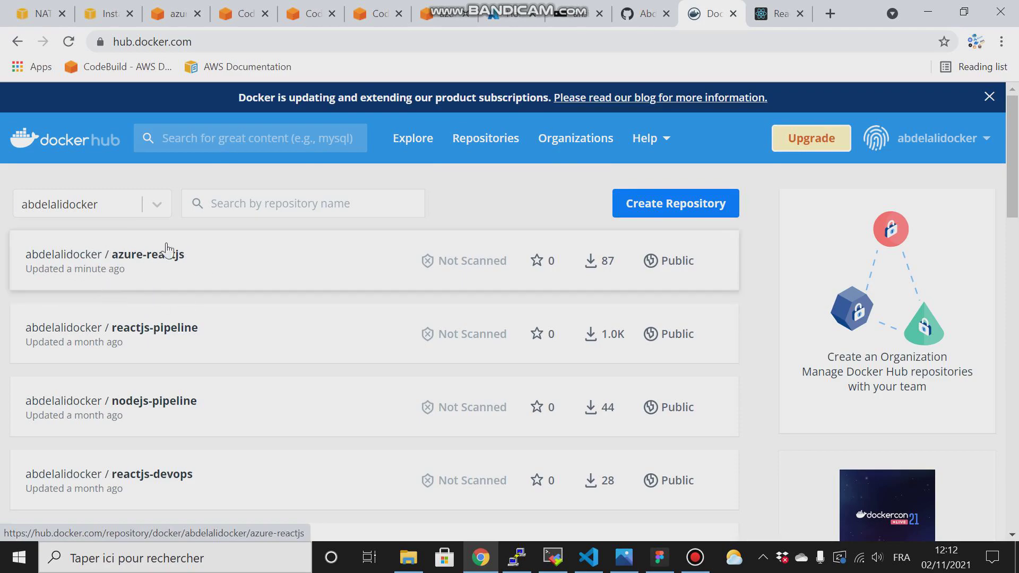
left_click(588, 558)
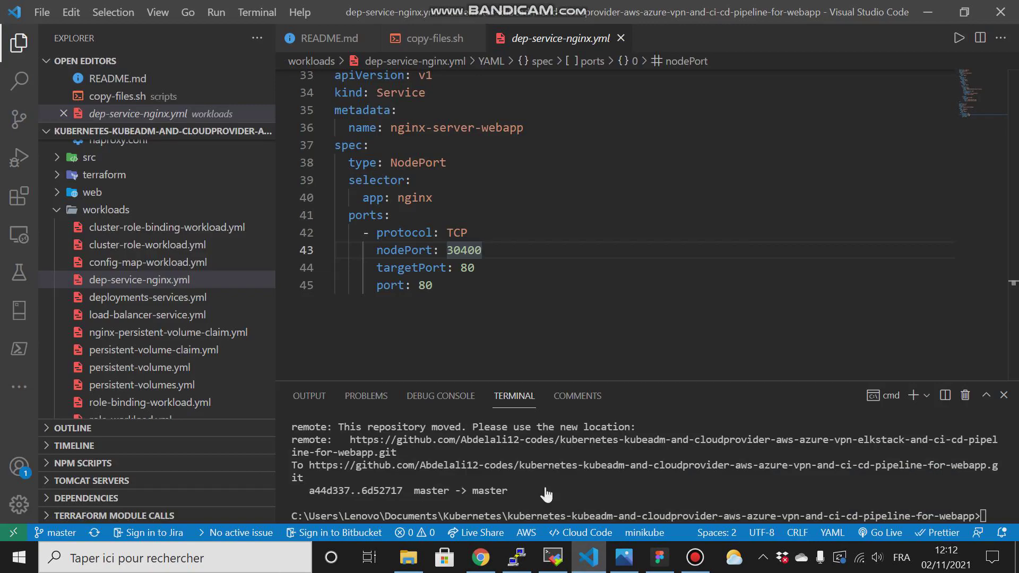
left_click(921, 33)
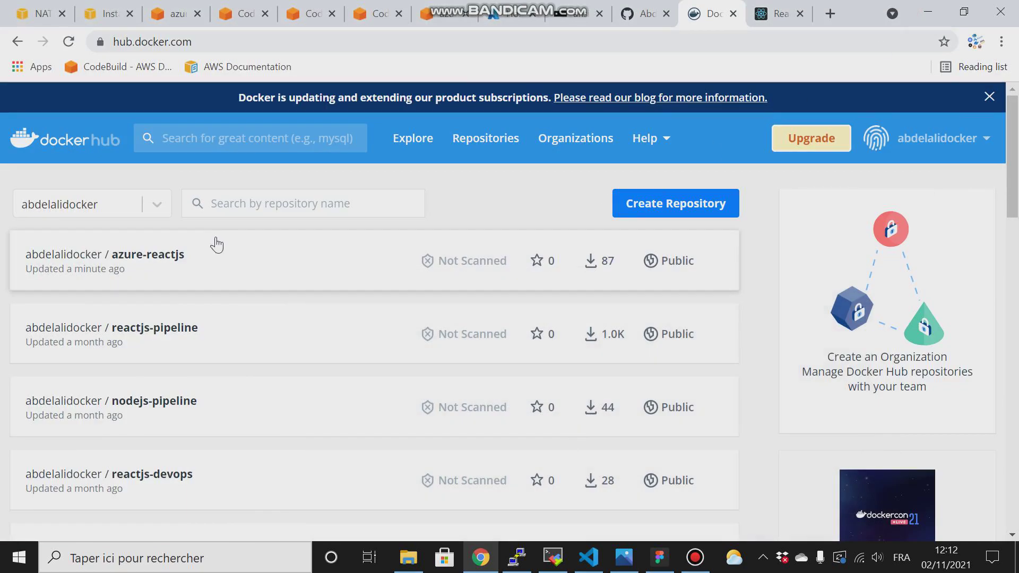
left_click(776, 13)
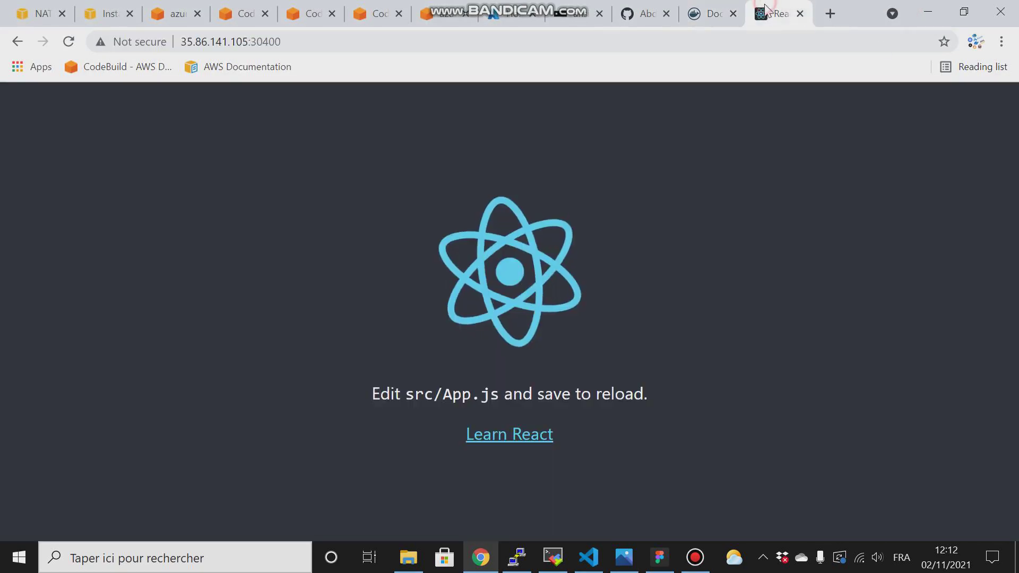
- Switch to the Cloud9 environment and open App.js from the project's src folder in the editor
left_click(163, 12)
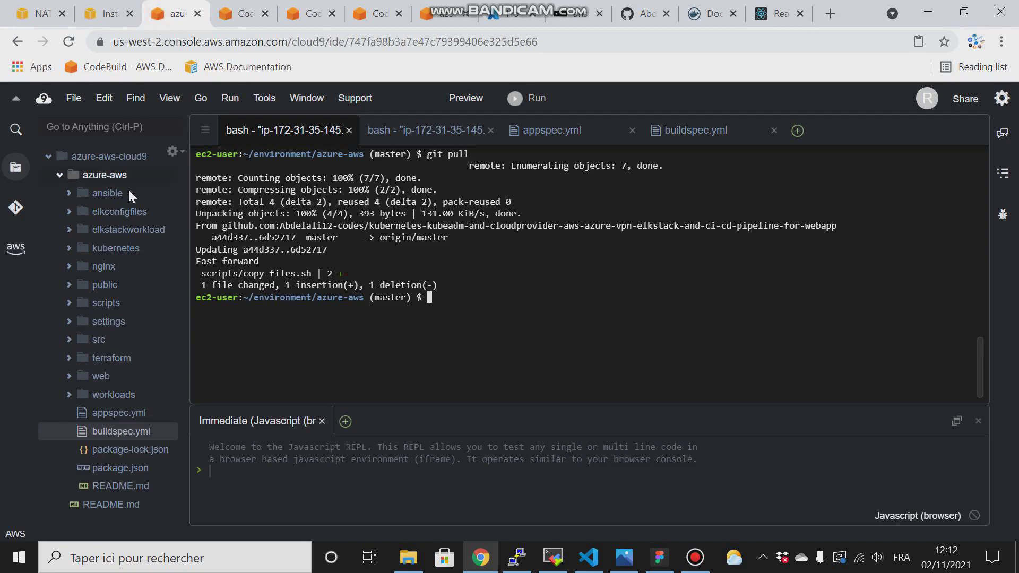
left_click(69, 339)
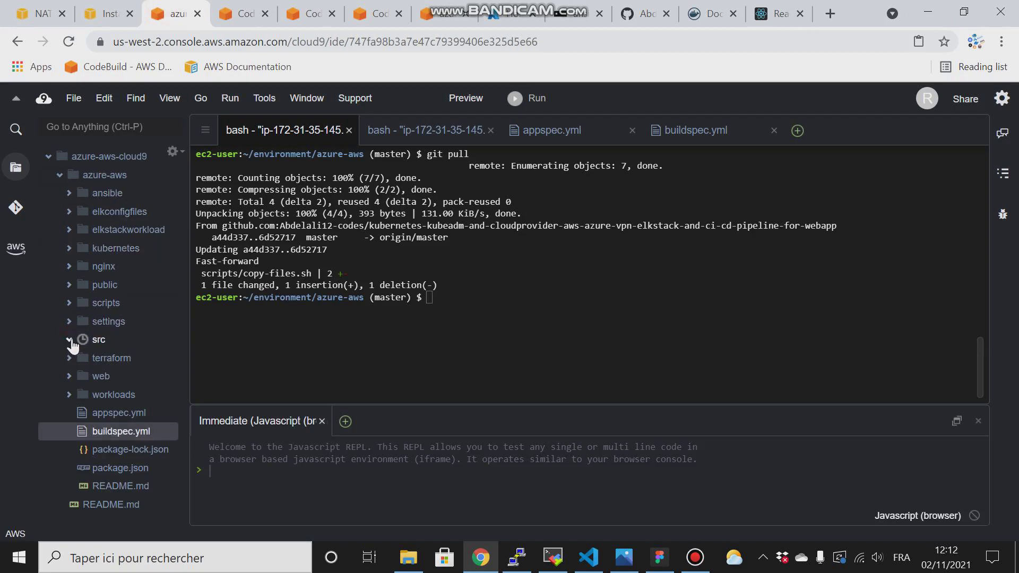
left_click(108, 383)
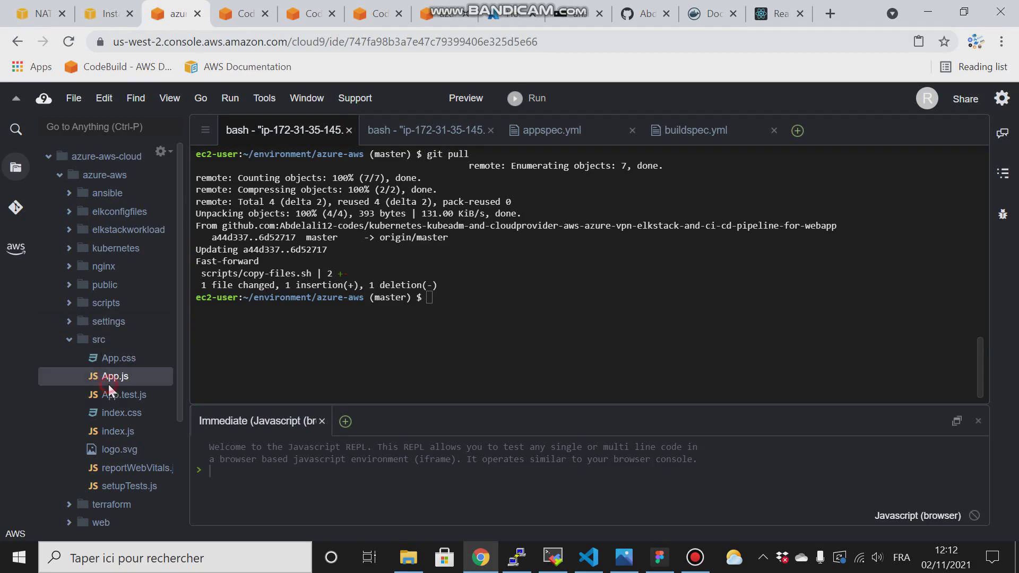
double_click(106, 375)
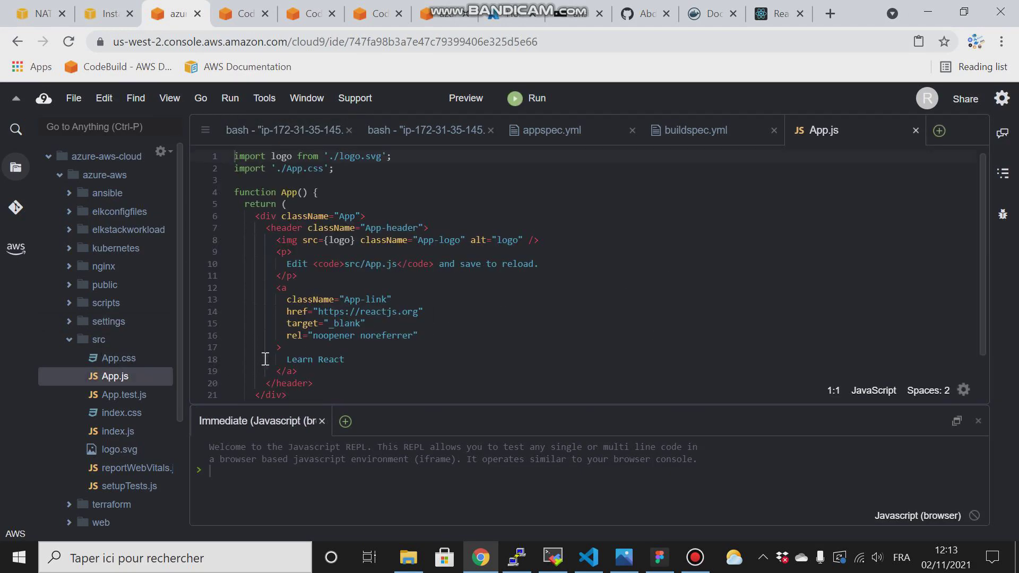
- Compare the link text in App.js with the running React page, check Docker Hub again, and return to Cloud9
left_click_drag(284, 361, 353, 358)
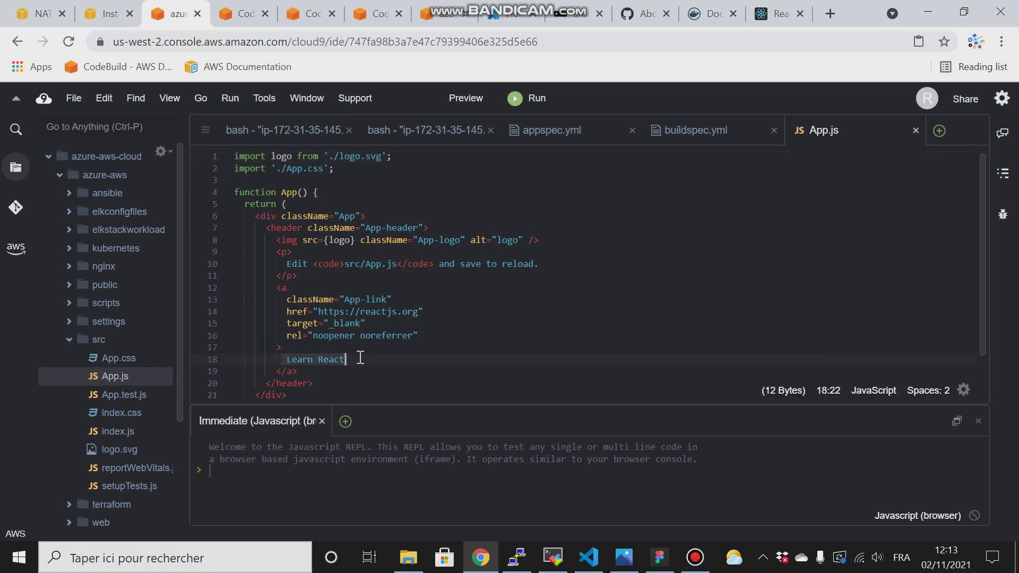
left_click(775, 16)
left_click(694, 15)
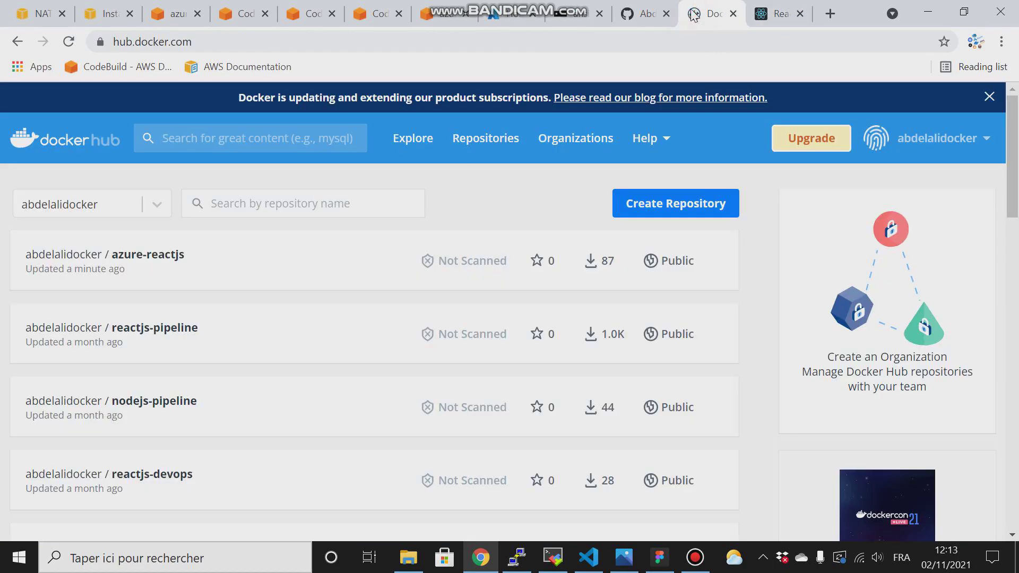
left_click(177, 16)
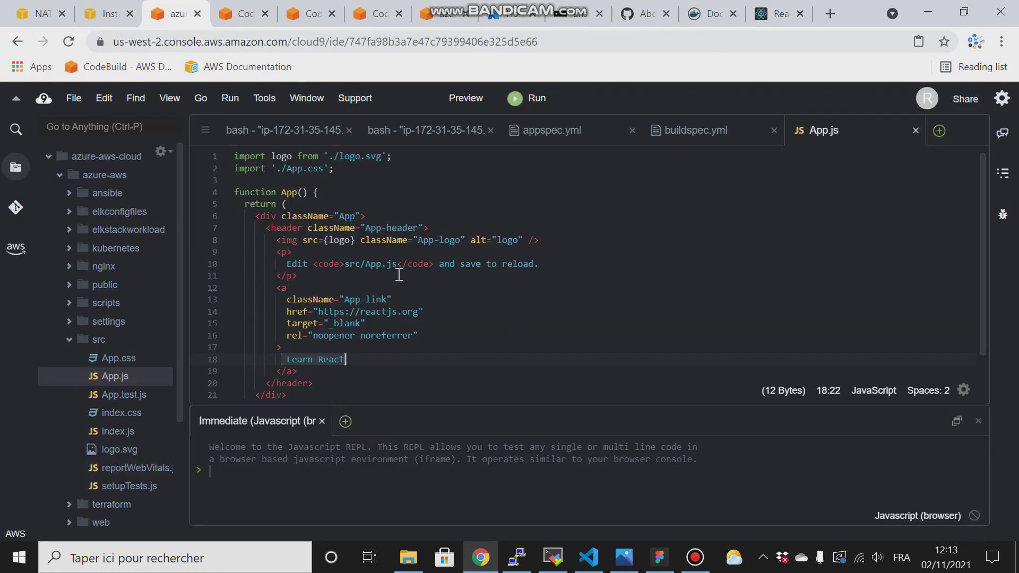
left_click_drag(287, 264, 567, 256)
key("BackSpace")
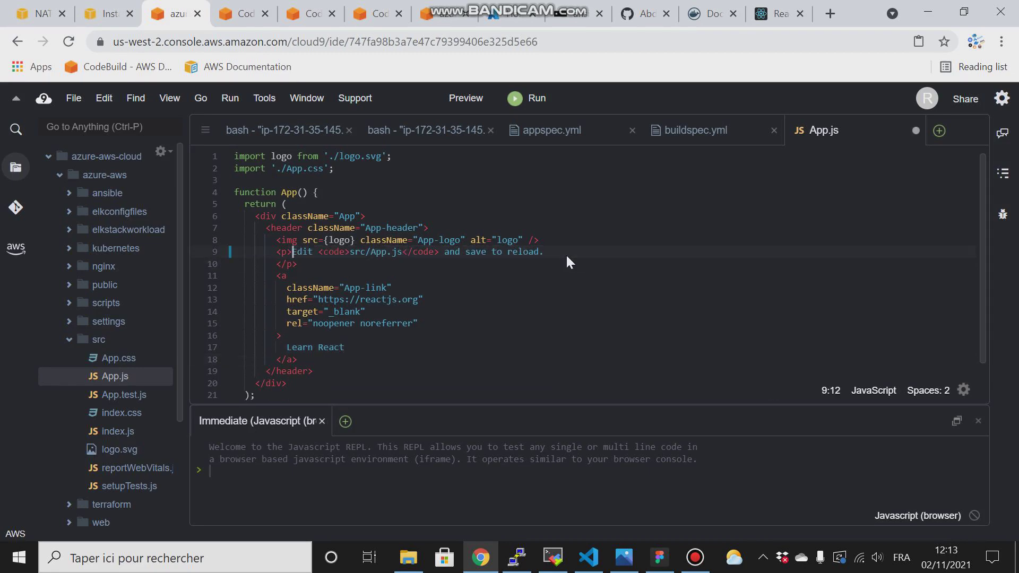
key("ctrl+z")
- Replace the paragraph text in App.js with "My name is", the author's full name and "I am passionate with new technologies", and save the file
left_click_drag(542, 263, 276, 264)
type("M")
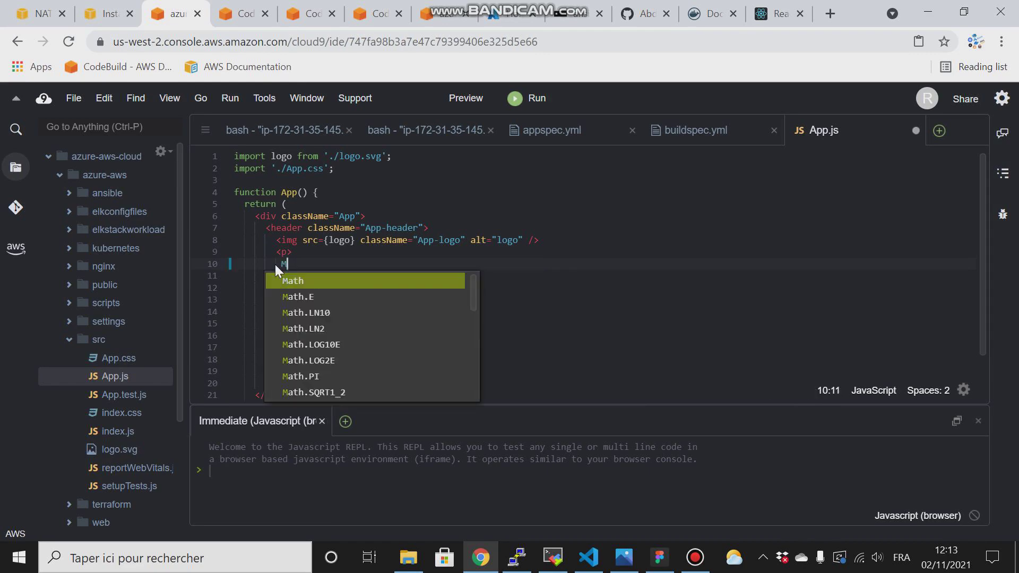
type("y name i s")
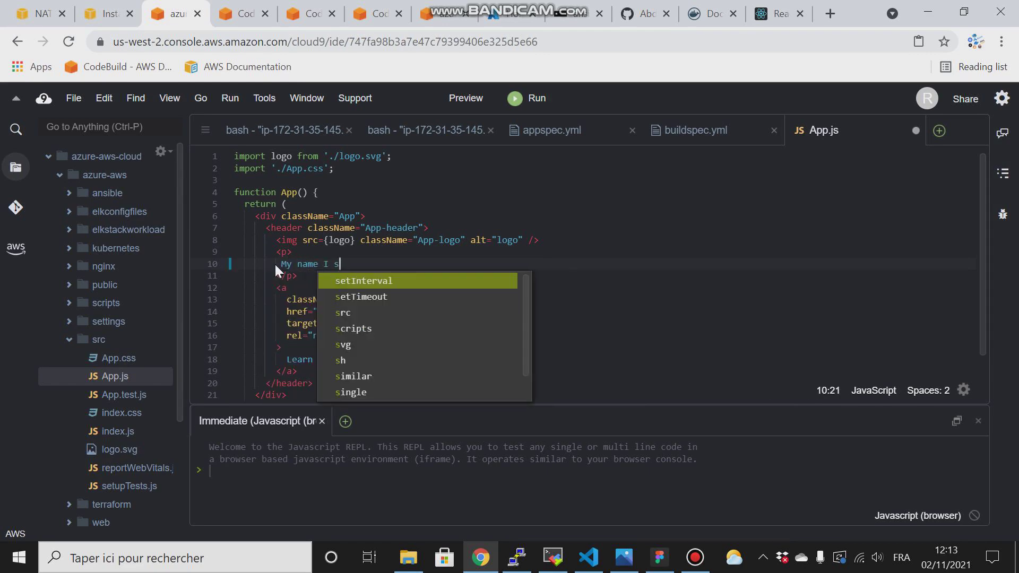
key("BackSpace")
key("BackSpace")
key("BackSpace")
type("is ")
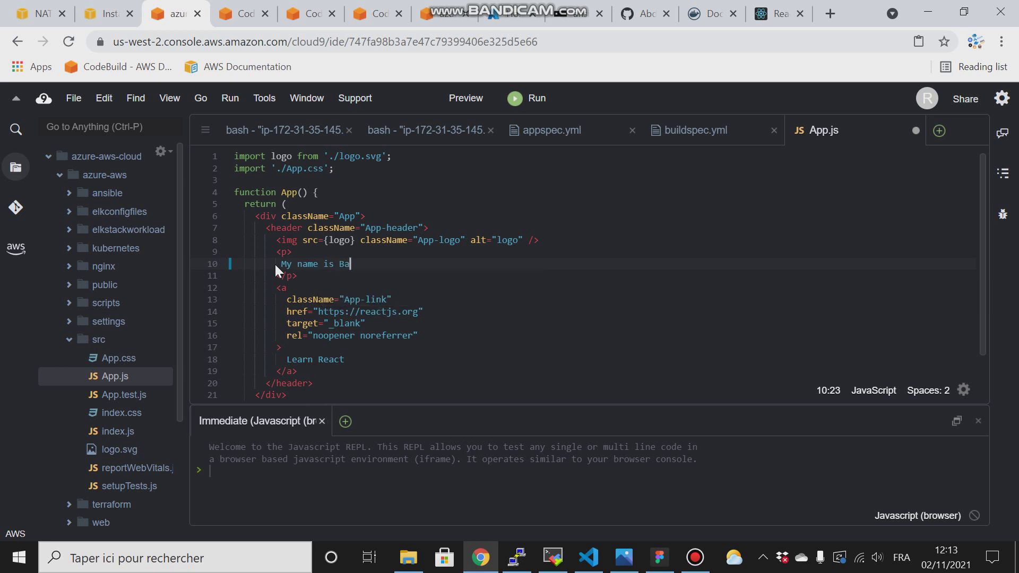
type("Abdellli Jadelmoula ")
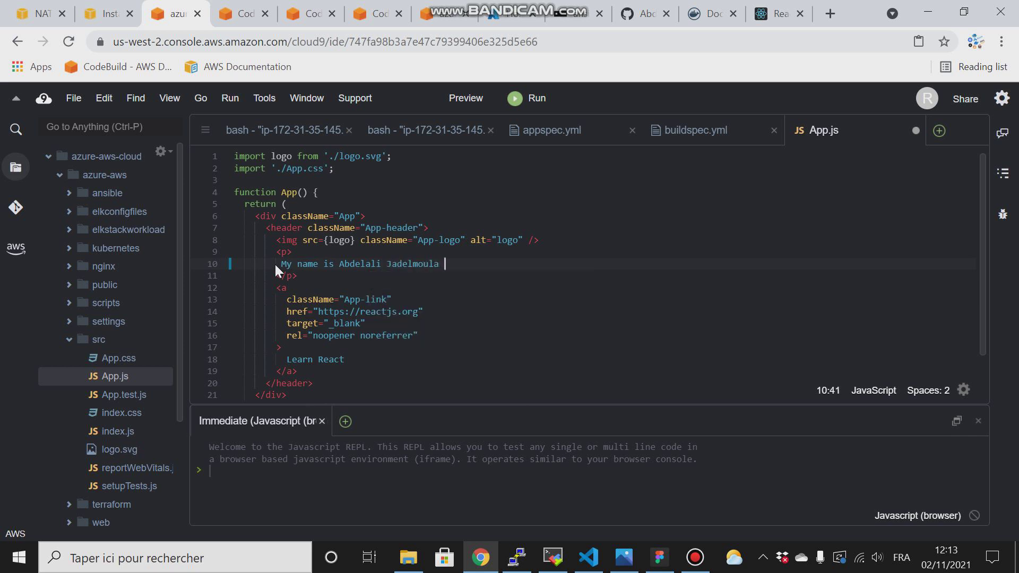
type("I am passionate with new tech")
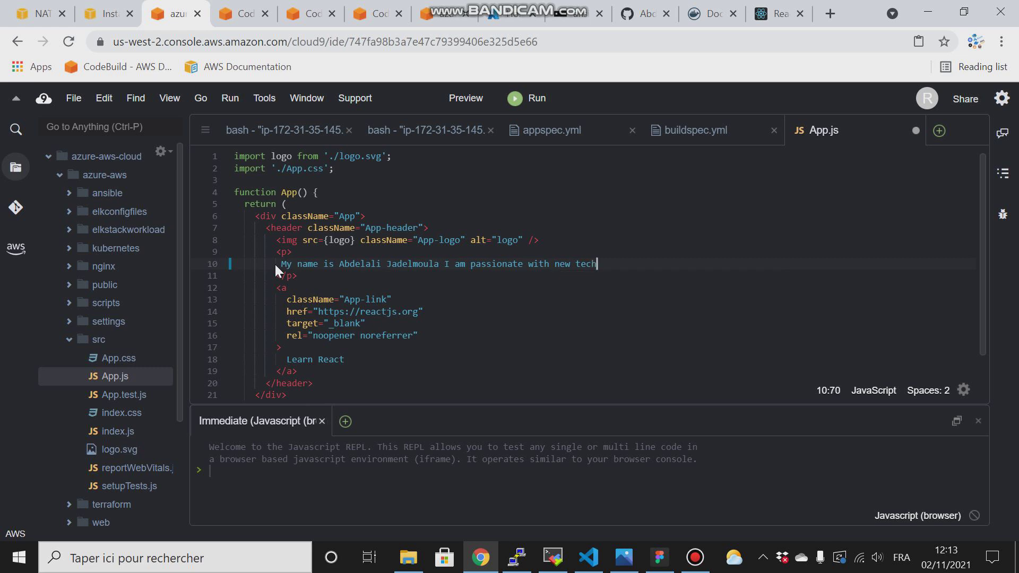
type("nologies")
left_click(263, 131)
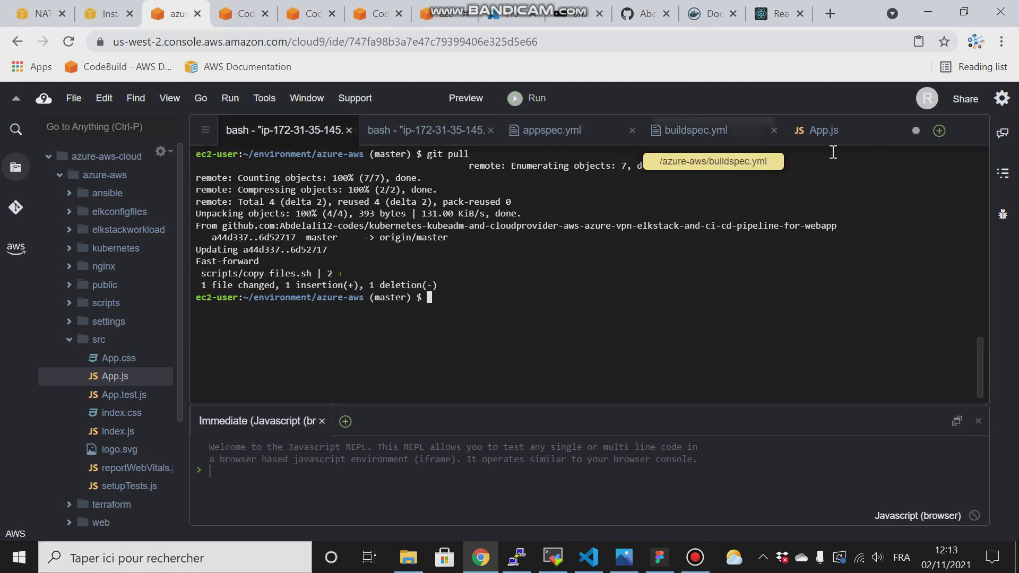
left_click(830, 133)
key("ctrl+s")
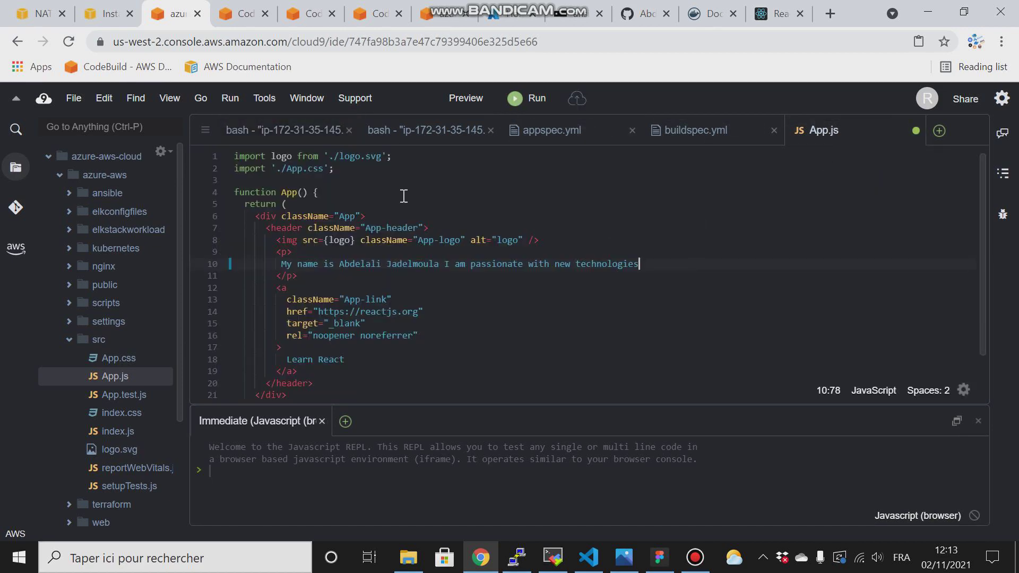
- Commit all changes in the azure-aws repository with the message "app.js" and push them from the terminal
left_click(289, 129)
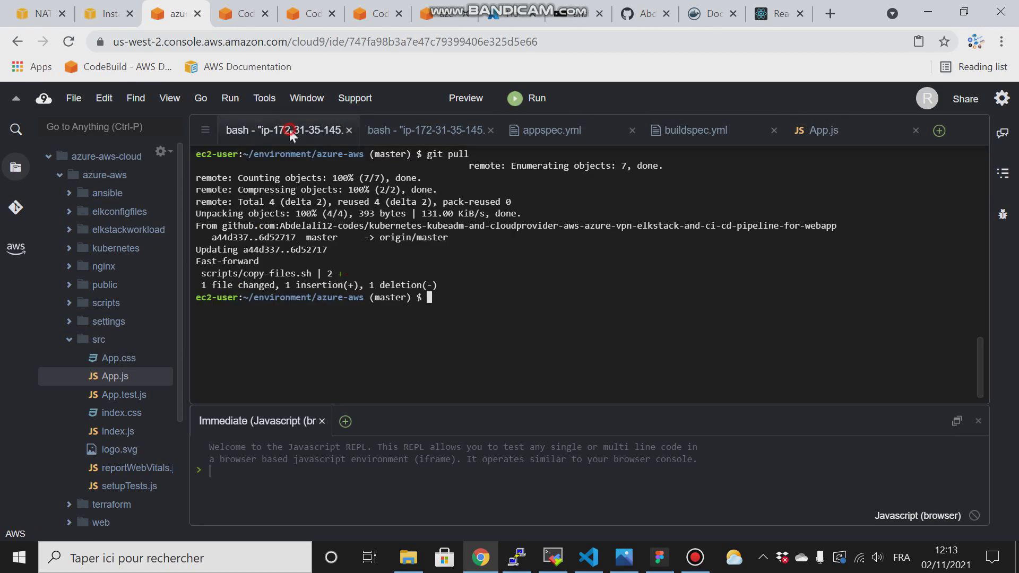
type("git ")
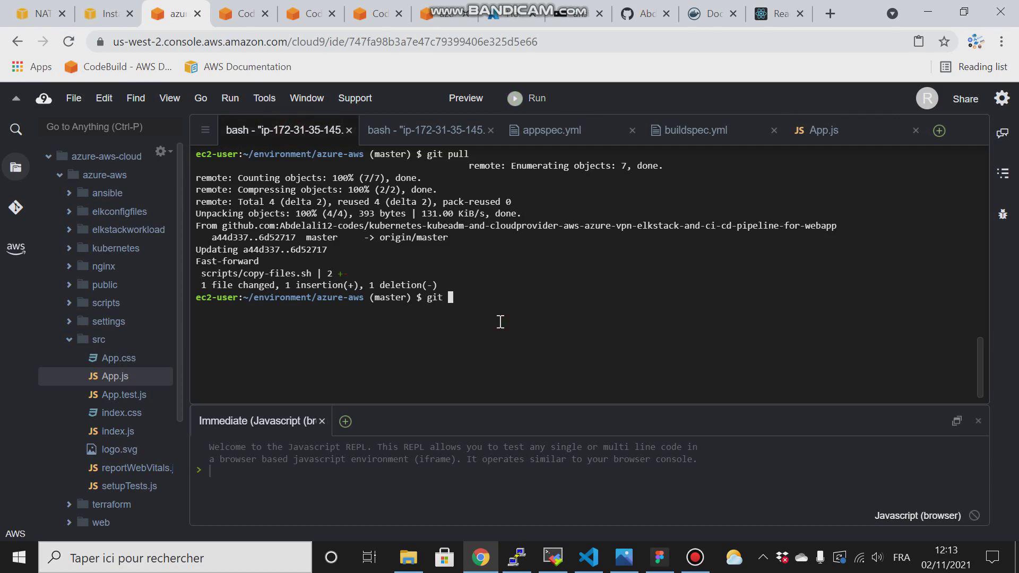
type("commit -am \"n")
type("pp.js\"")
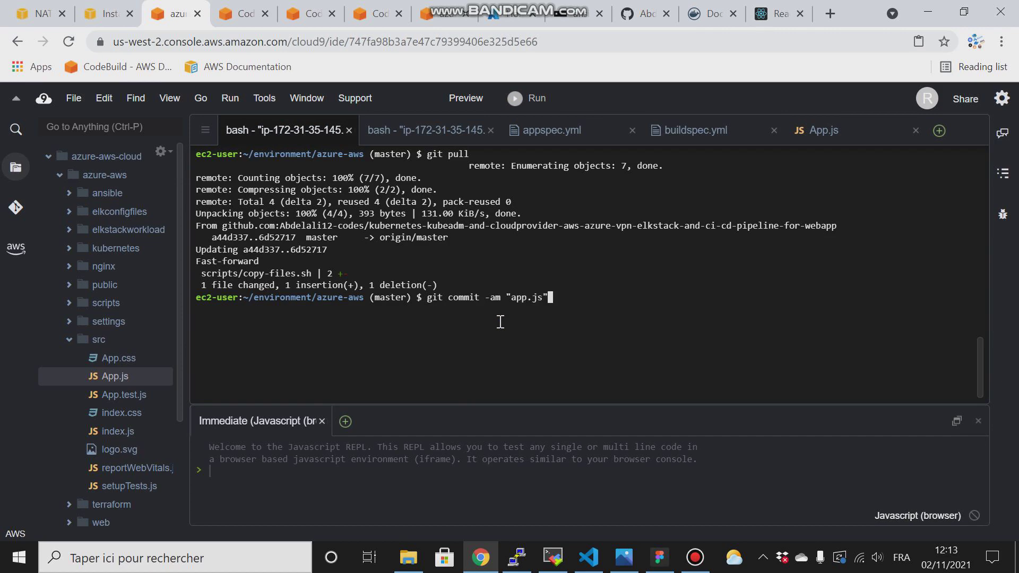
key("Return")
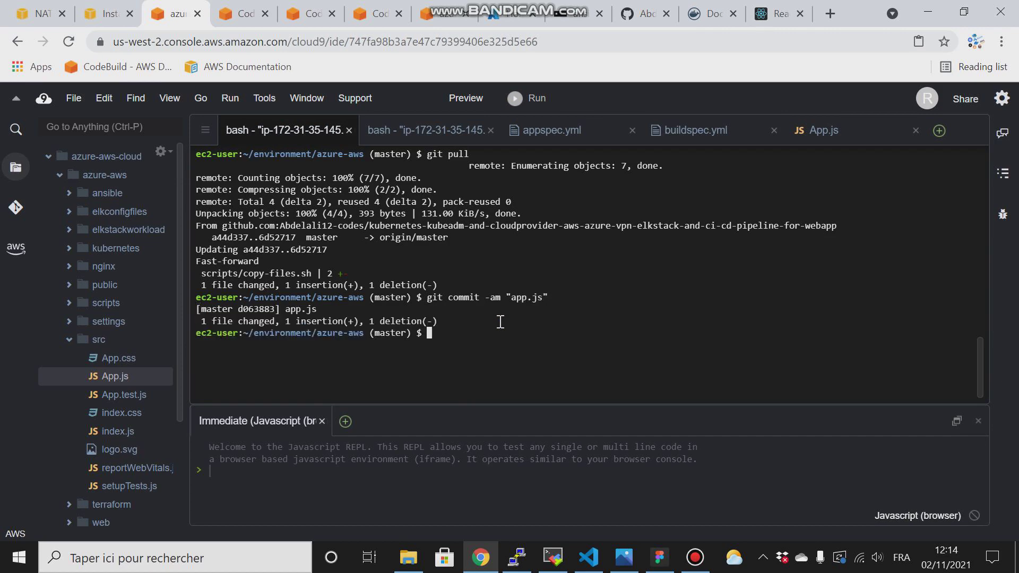
type("git push")
key("Return")
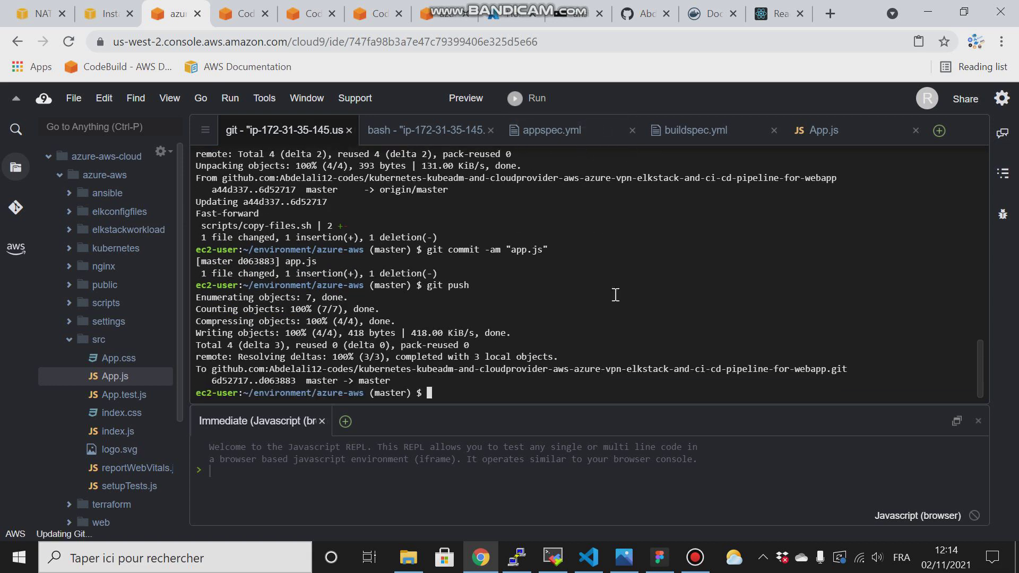
- Look at the running React app page and return to the pipeline in CodePipeline
left_click(695, 557)
left_click(695, 557)
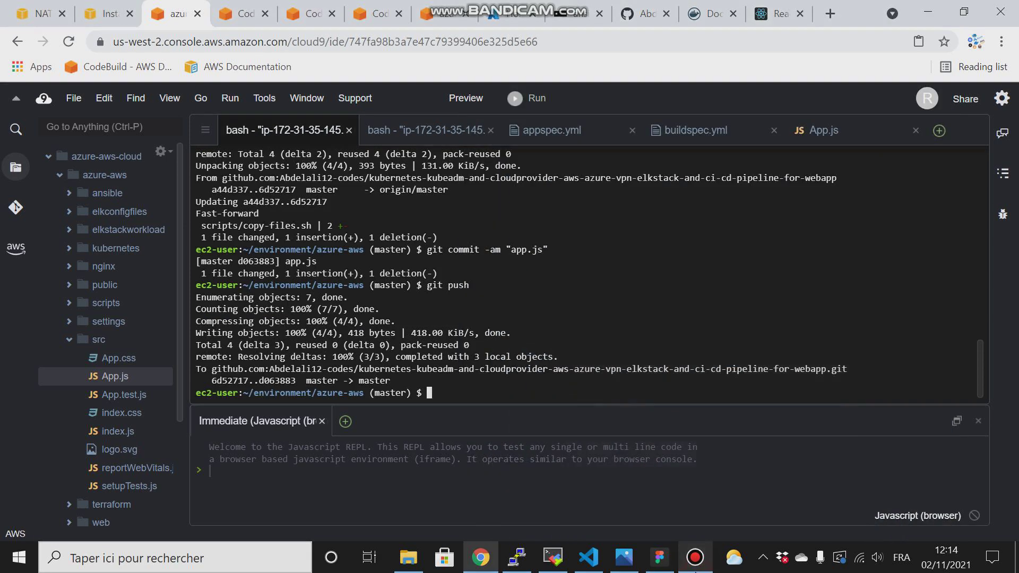
left_click(779, 13)
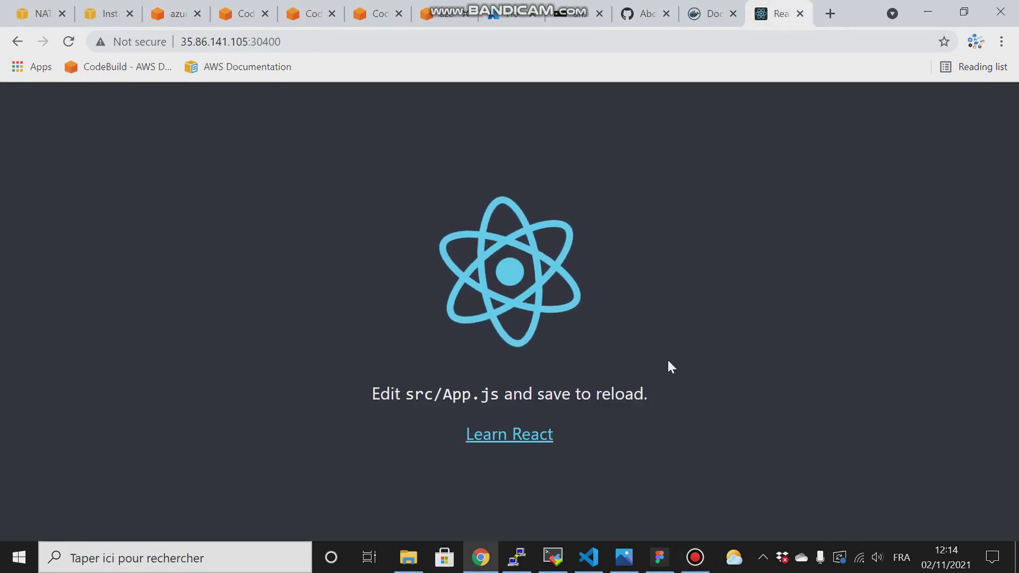
left_click(373, 17)
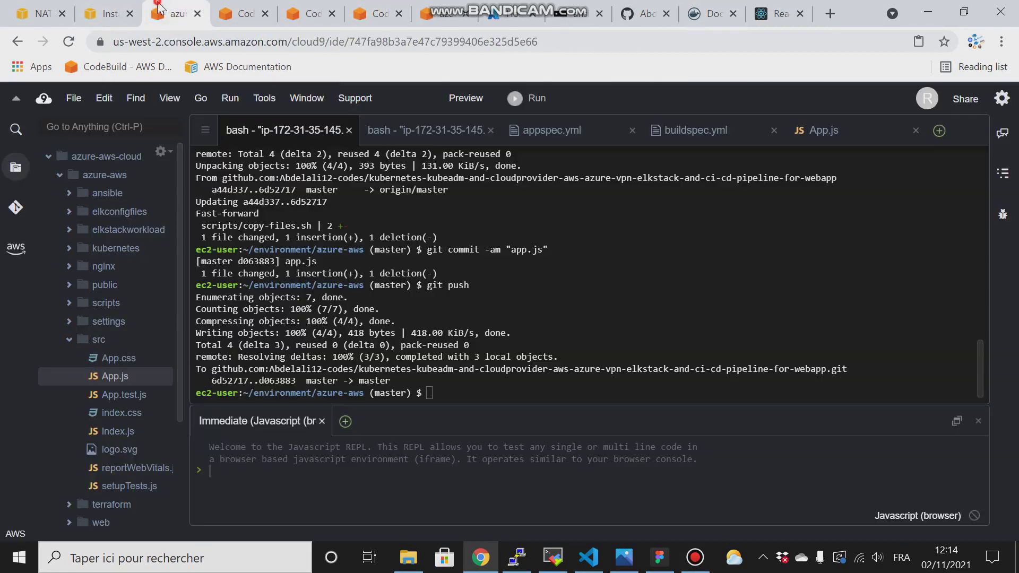
- Check the push output in the Cloud9 terminal, then return to the codepipeline page and dismiss its creation notice
left_click(165, 15)
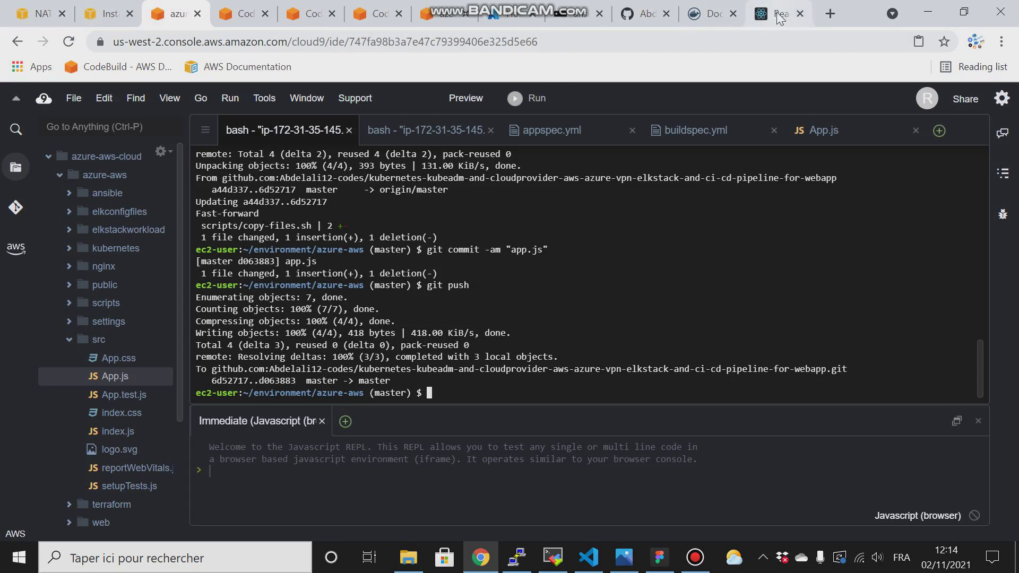
left_click(435, 15)
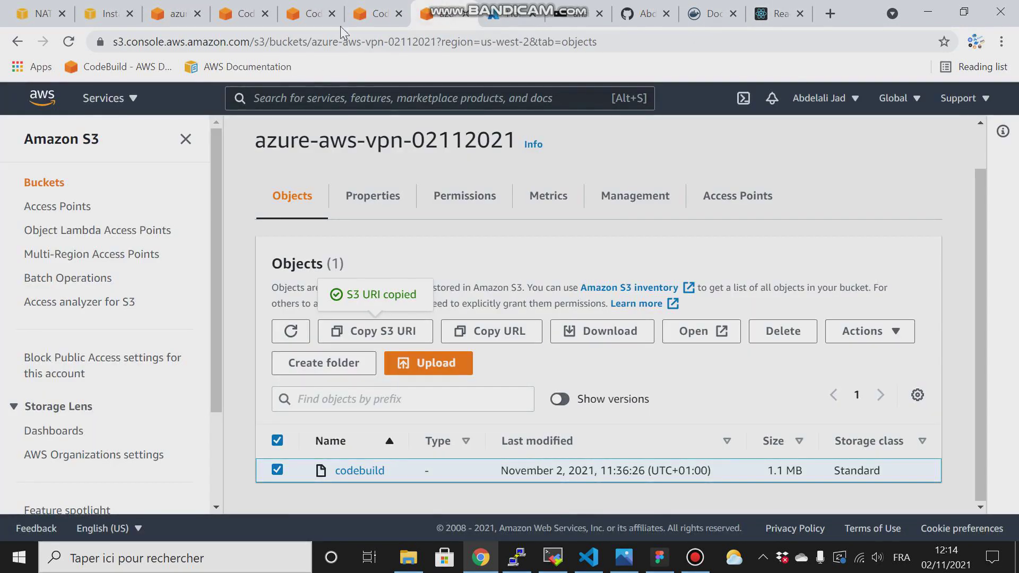
left_click(377, 14)
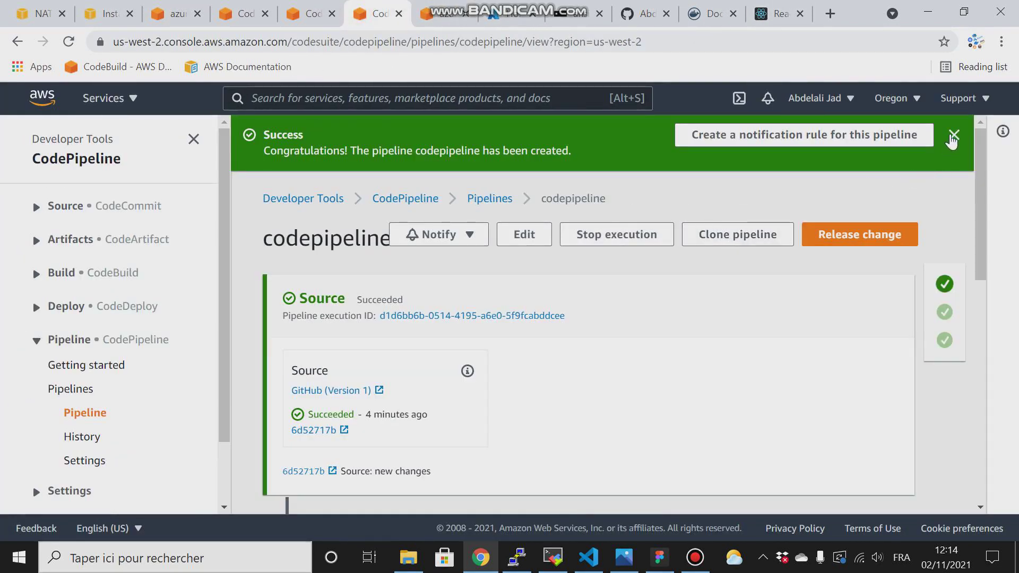
left_click(954, 135)
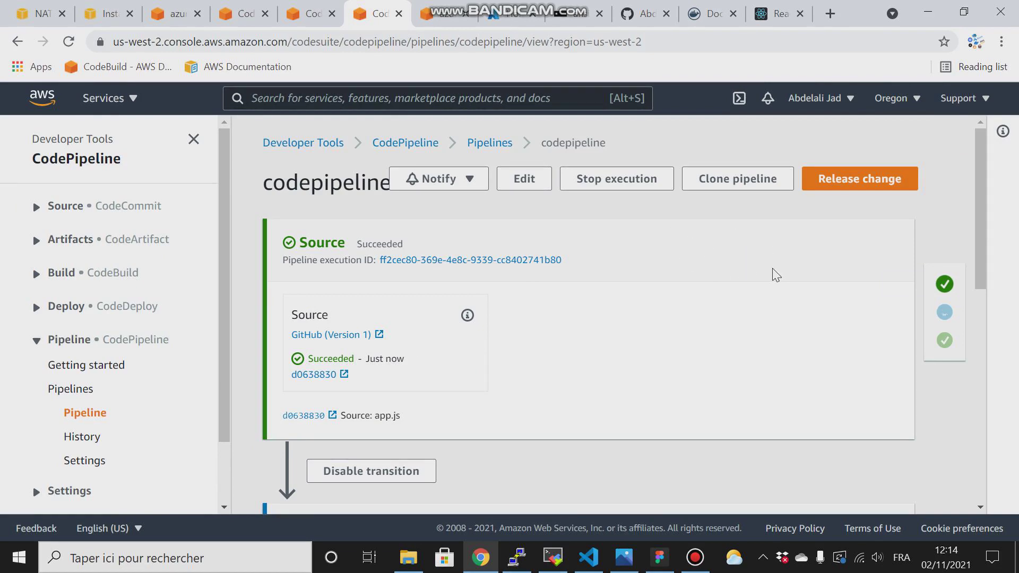
- Examine the Source, Build and Deploy stages of codepipeline for the run of the app.js commit
scroll(982, 199, "down", 2)
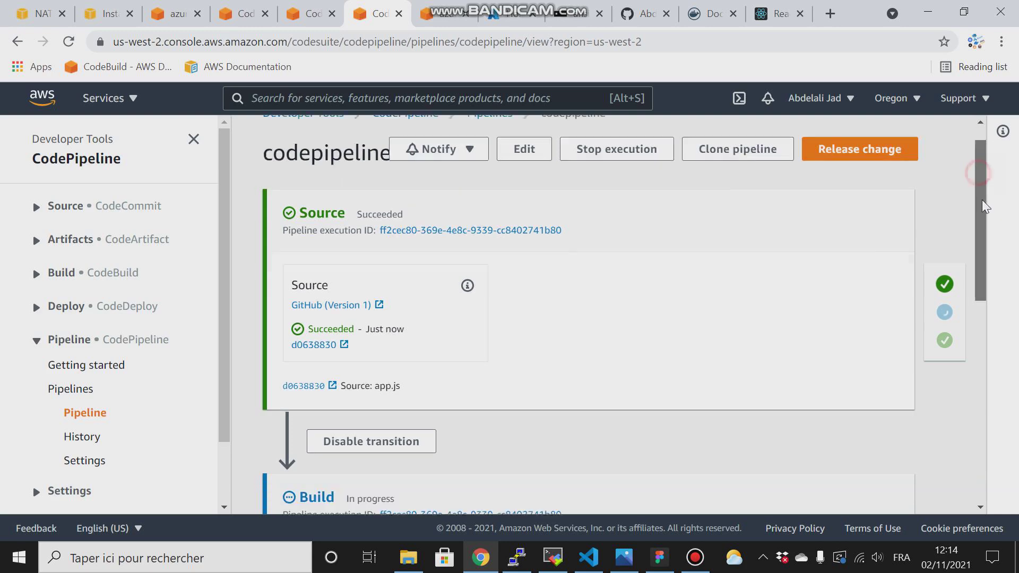
scroll(985, 237, "down", 1)
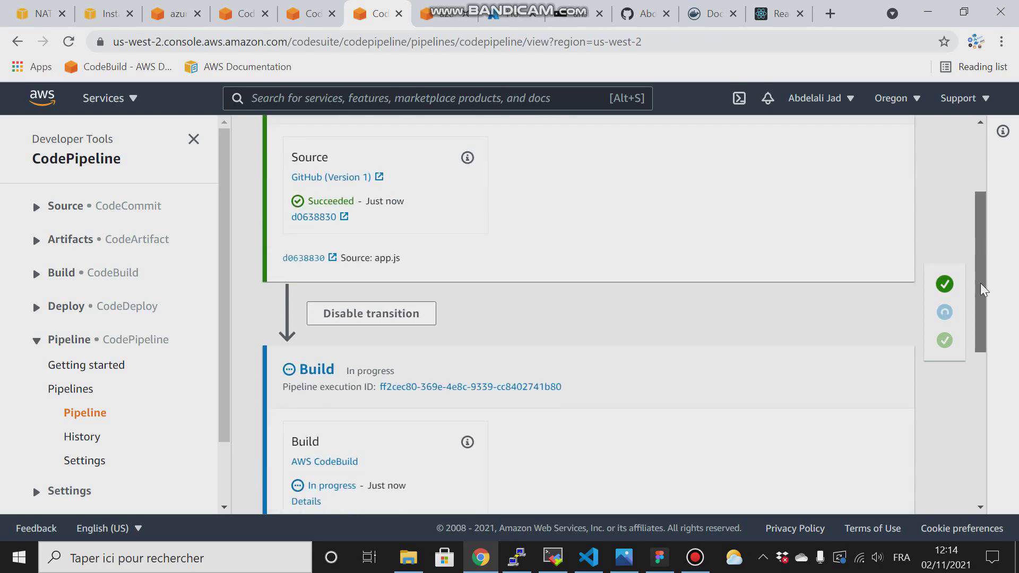
scroll(981, 285, "down", 2)
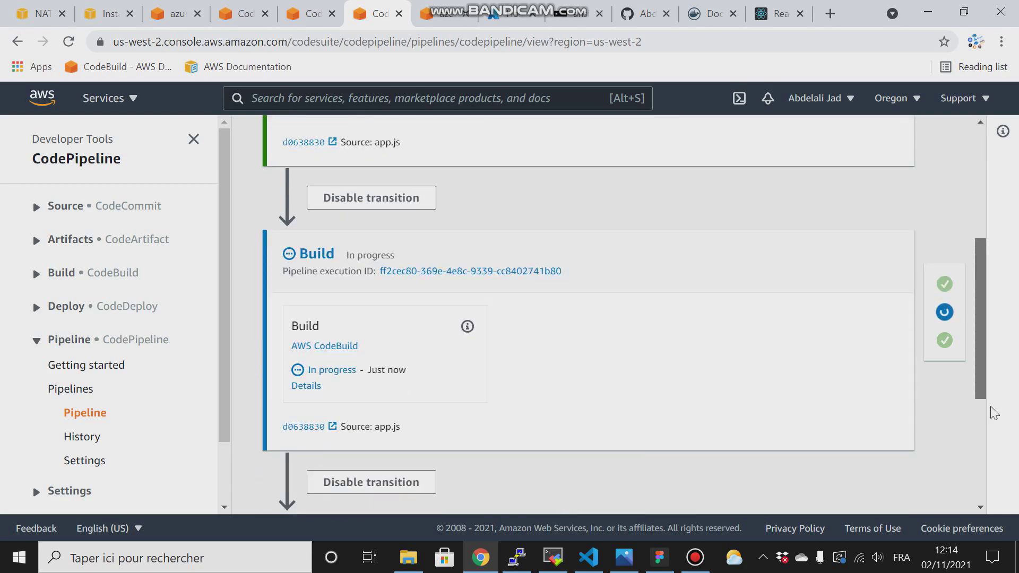
scroll(994, 413, "down", 5)
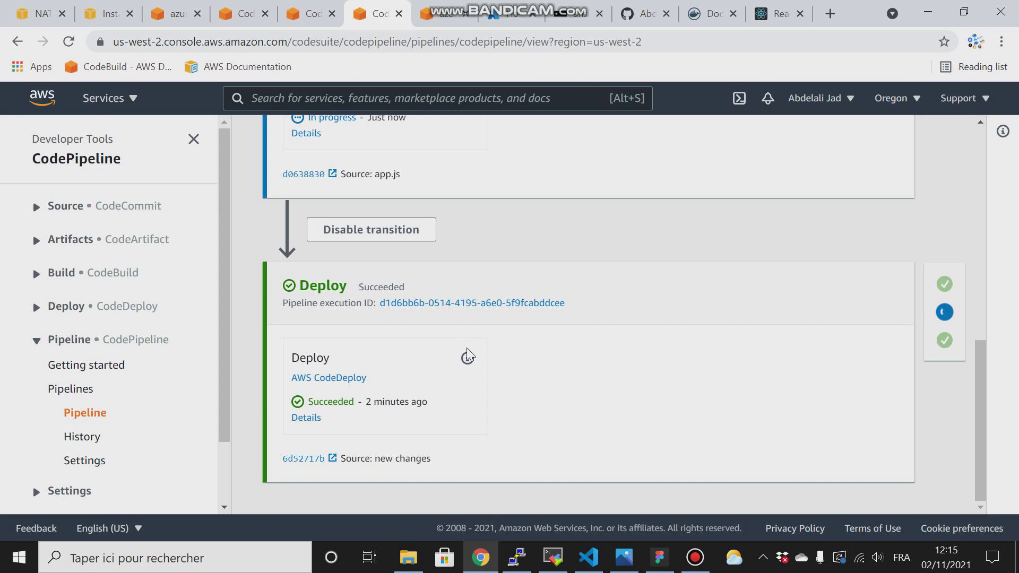
- Switch to Visual Studio Code and open appspec.yml from the root of the project folder
key("alt+Tab")
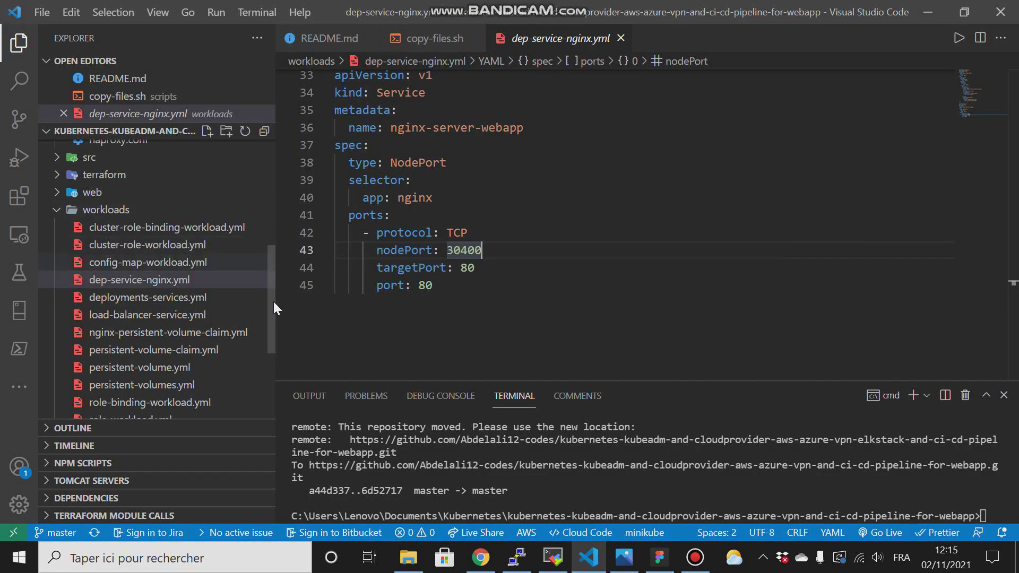
scroll(260, 372, "down", 5)
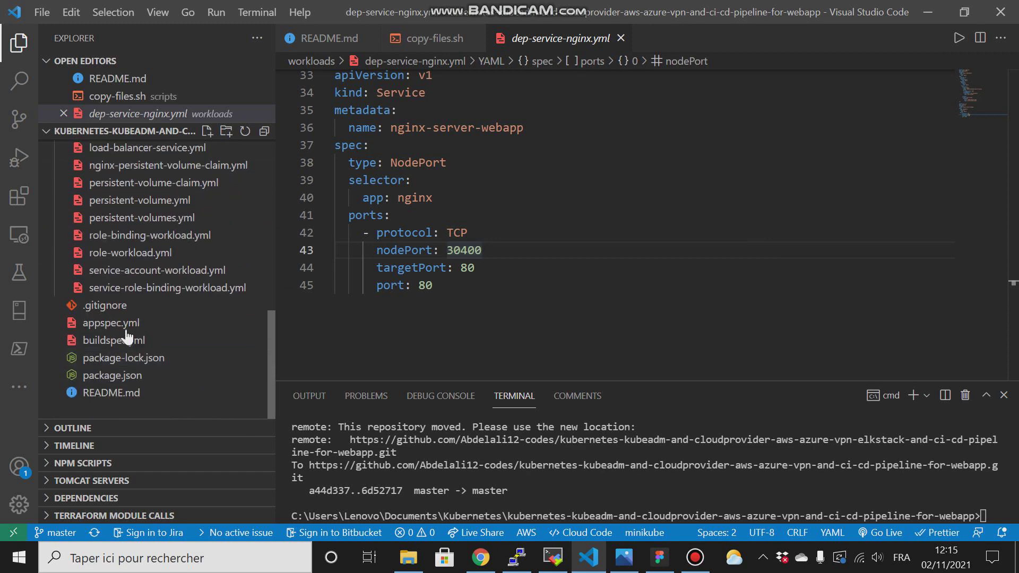
left_click(125, 328)
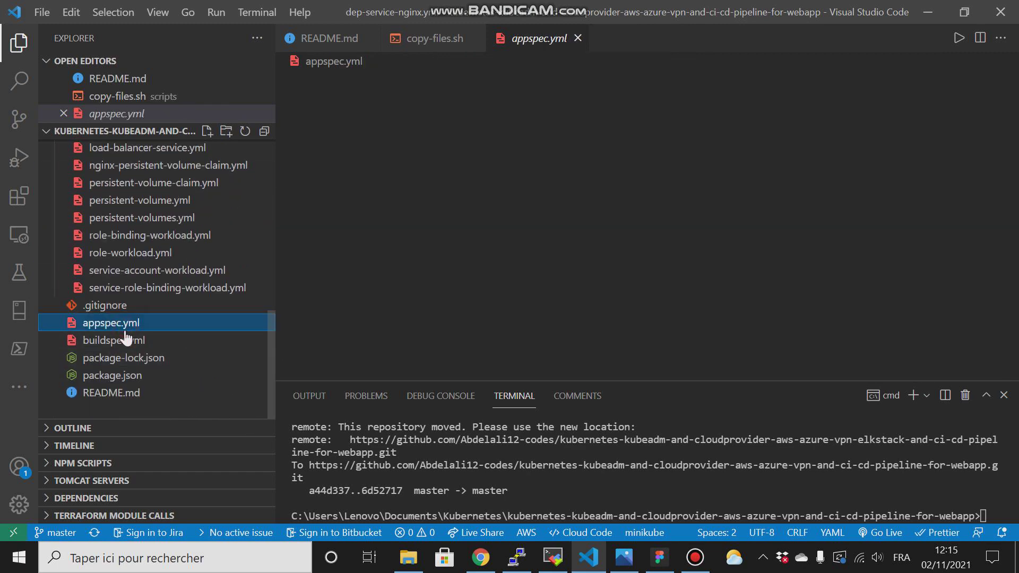